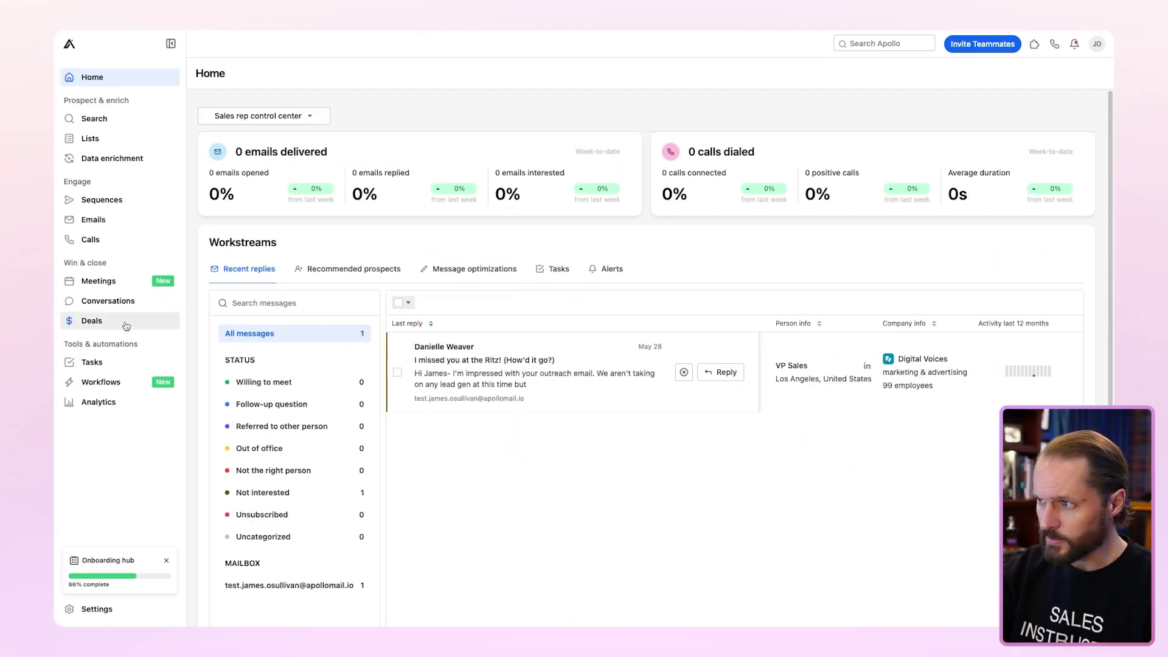
Step: Open the '1st Meeting [Academy]' recording from Conversations and read through its AI summary
click(126, 302)
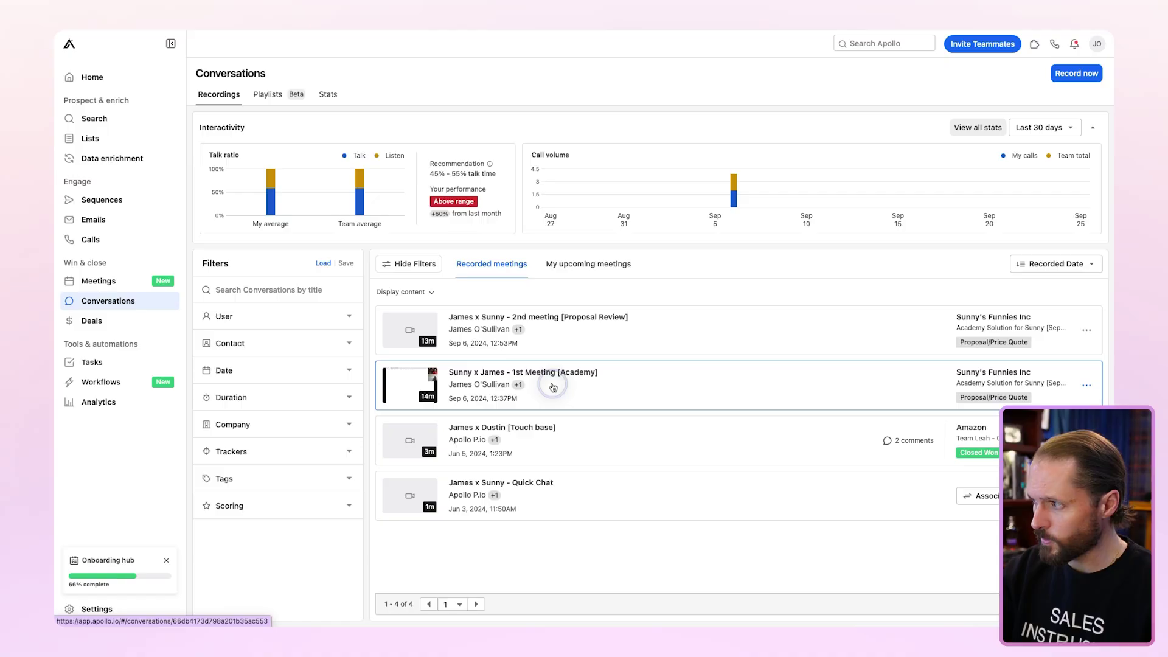
click(550, 387)
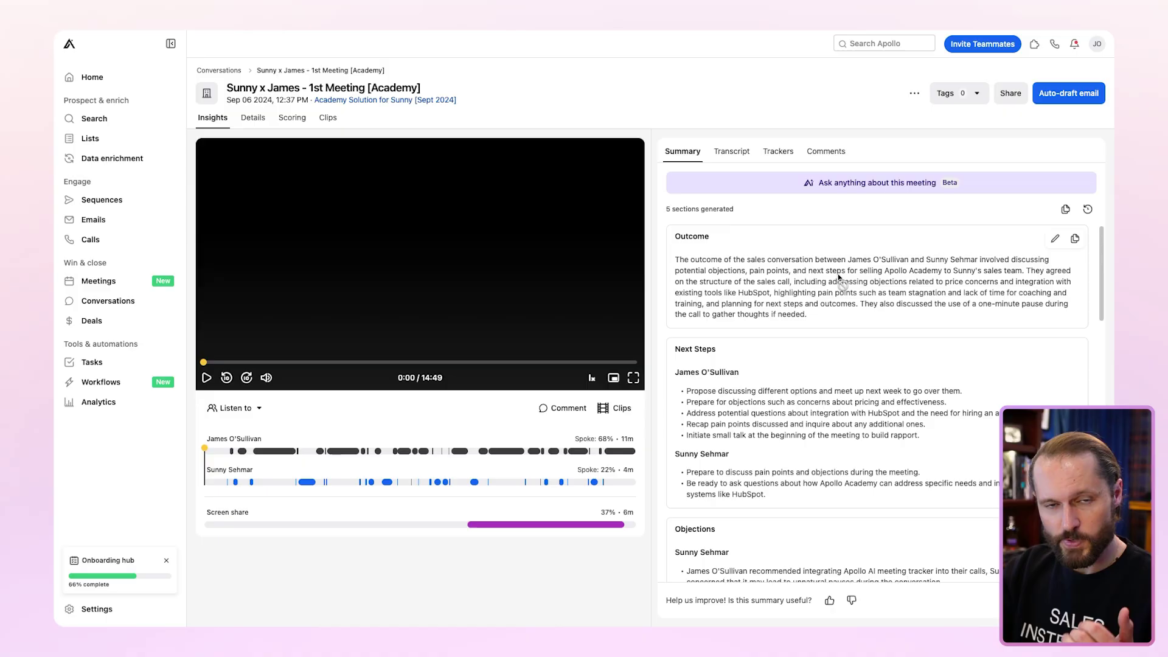
scroll(836, 290, down, 3)
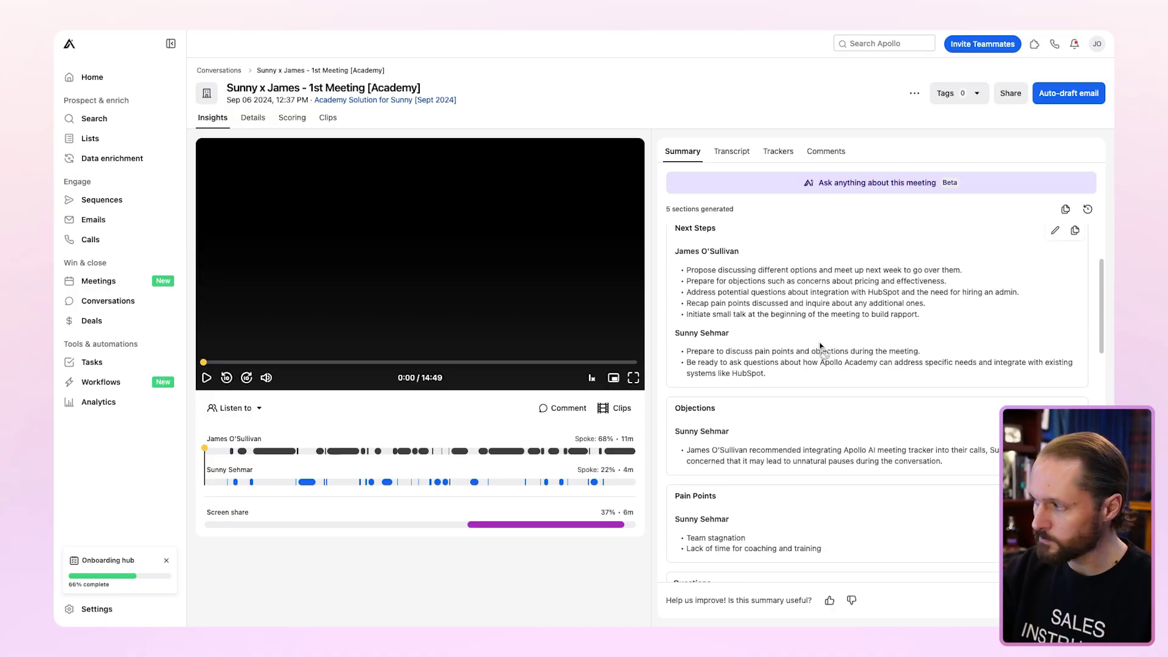
scroll(811, 383, down, 1)
scroll(807, 393, down, 10)
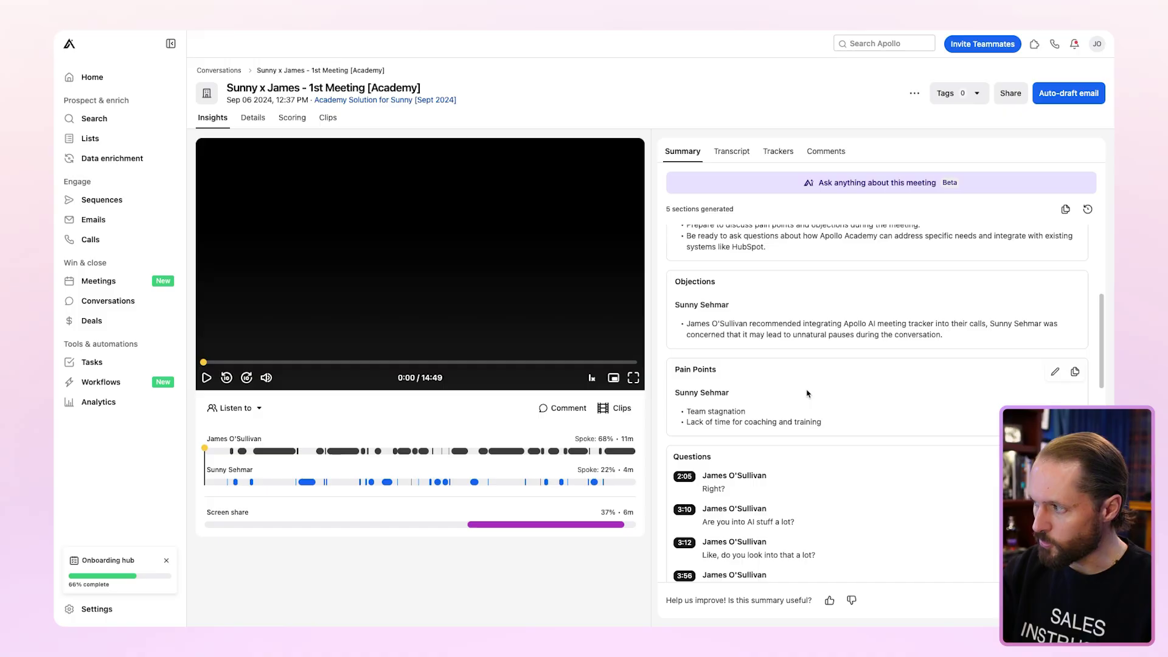
scroll(812, 365, down, 2)
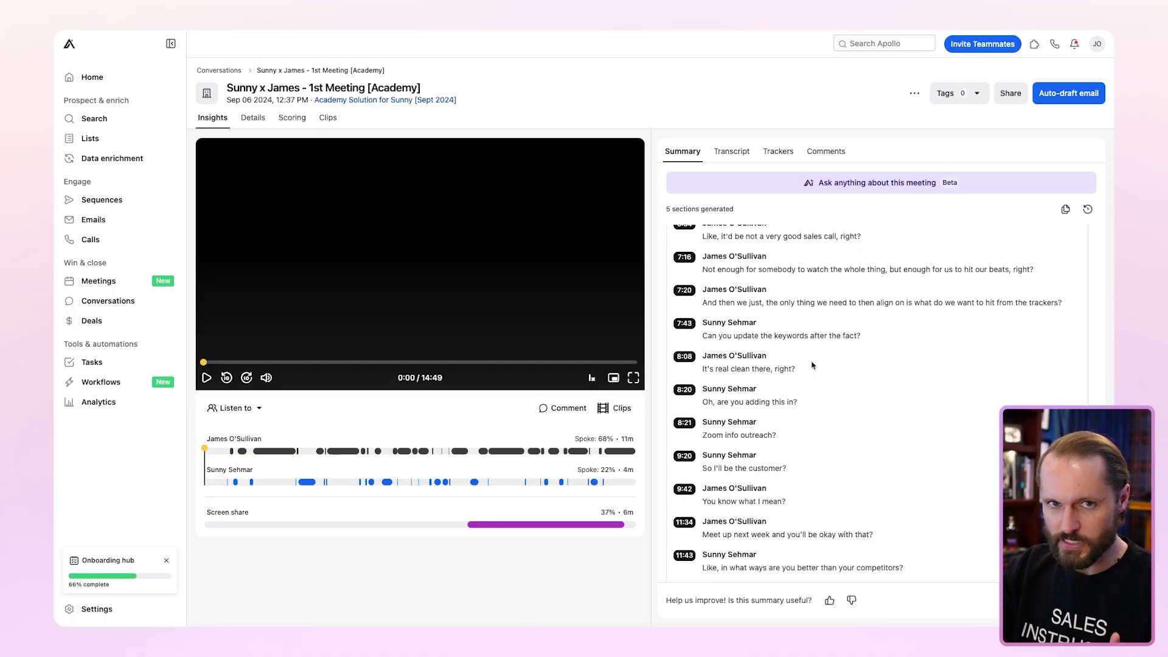
scroll(811, 365, down, 5)
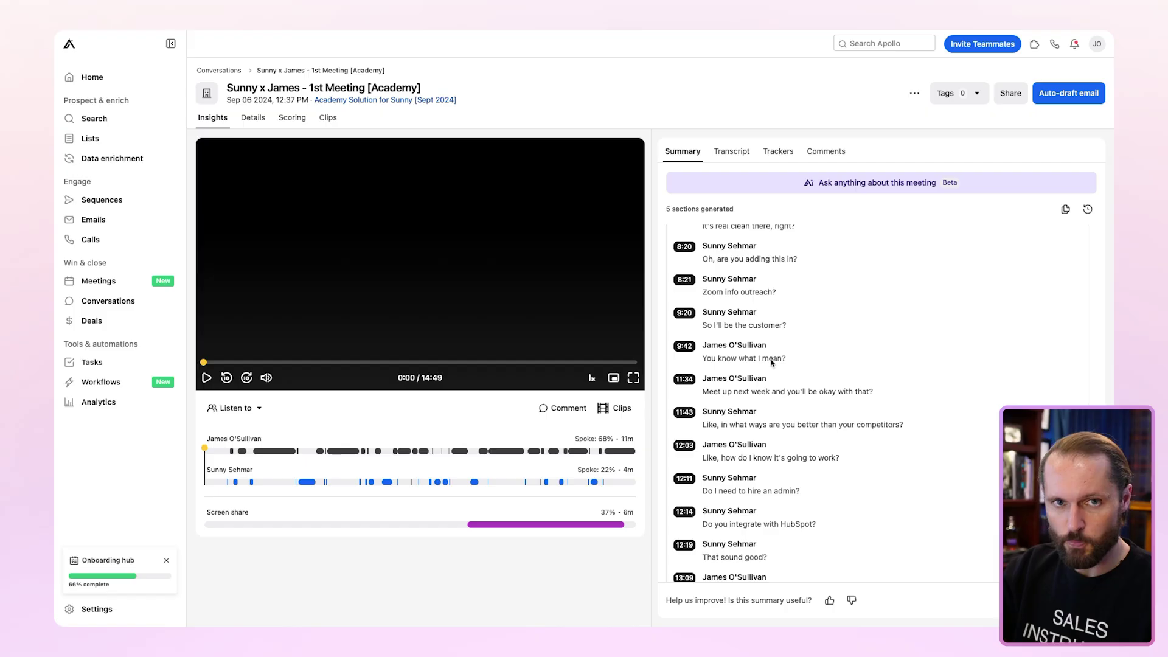
scroll(804, 406, up, 15)
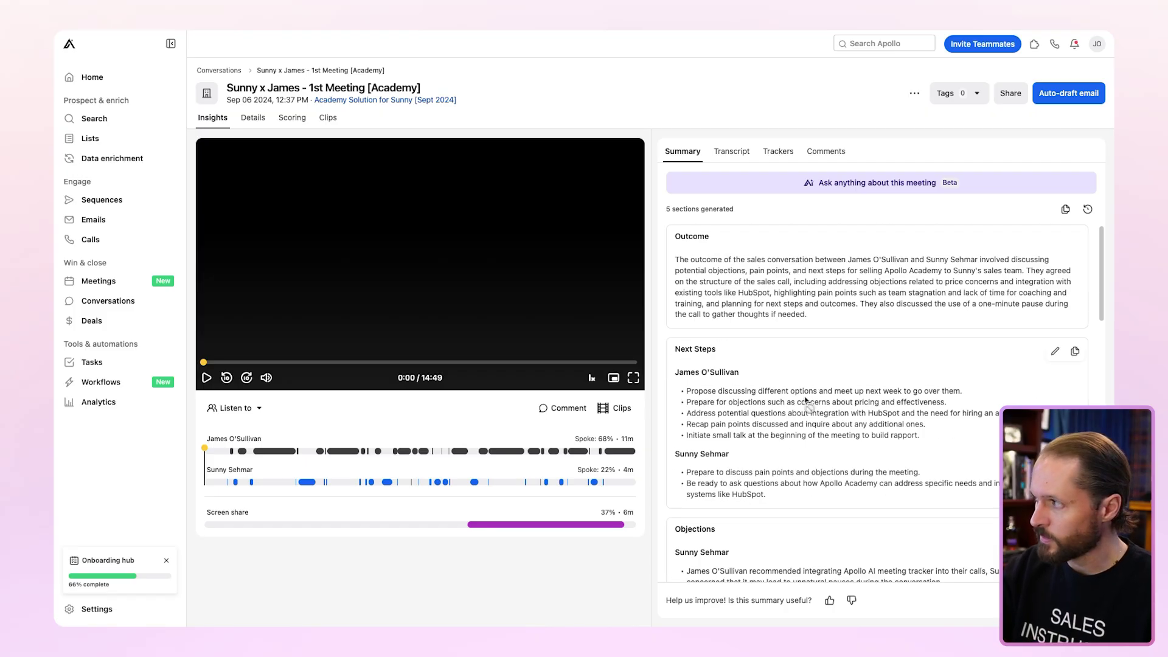
Step: Ask Apollo what the prospect cared about most, read the five-point answer, then close it
click(883, 184)
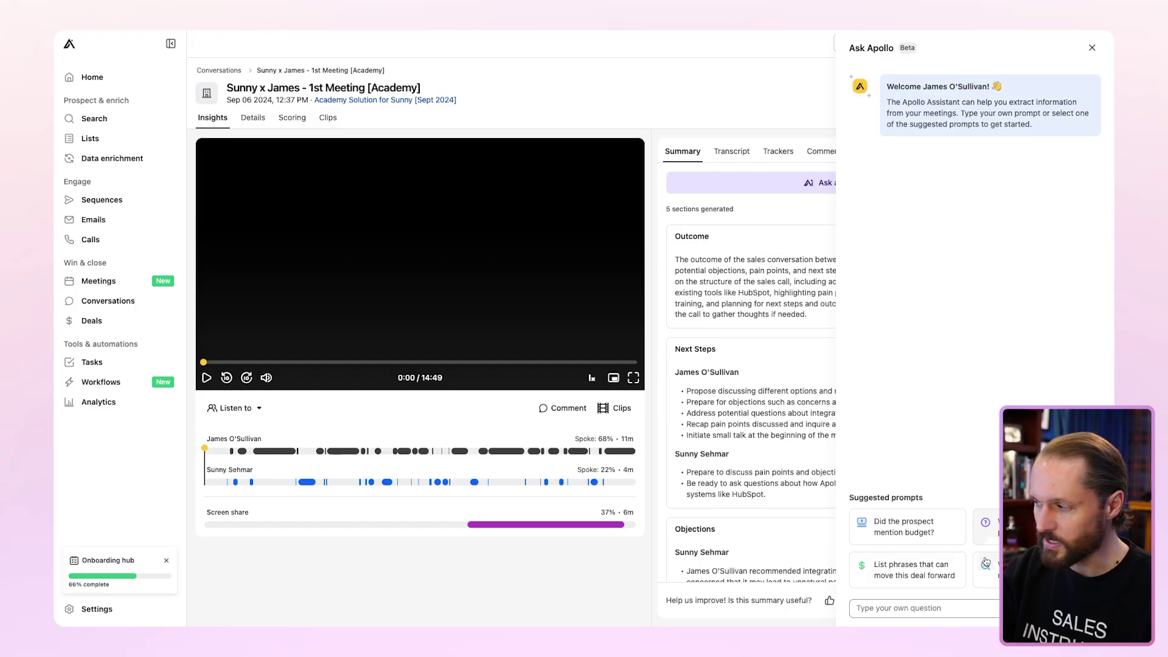
click(976, 605)
text(What did Sunny care about most?)
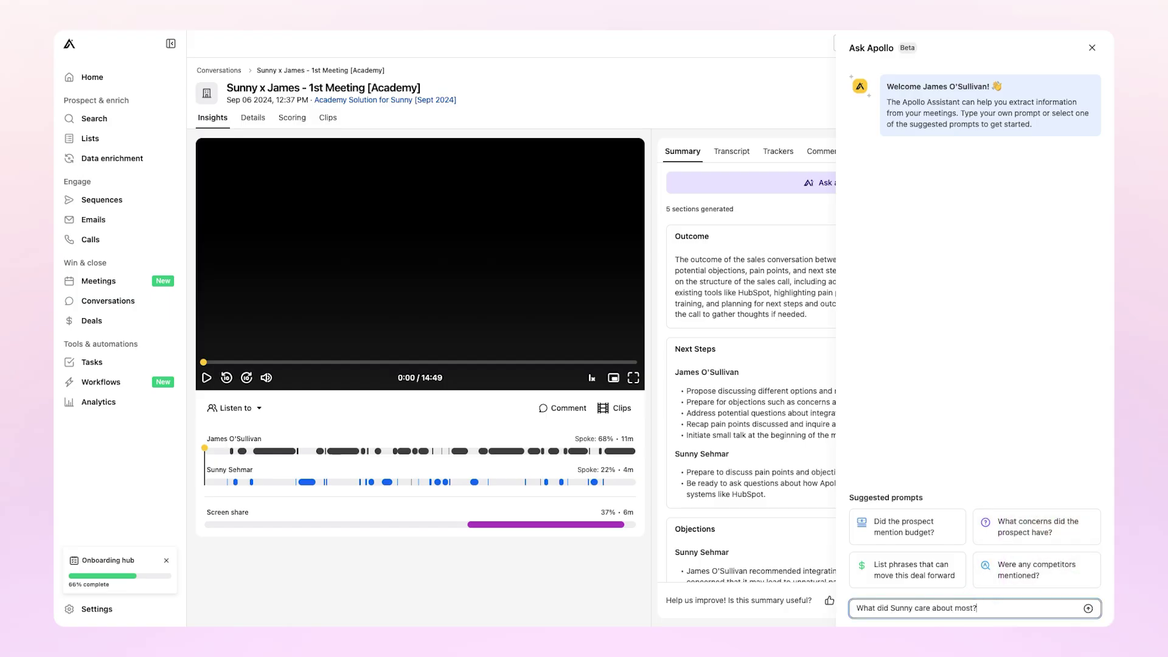
key(Return)
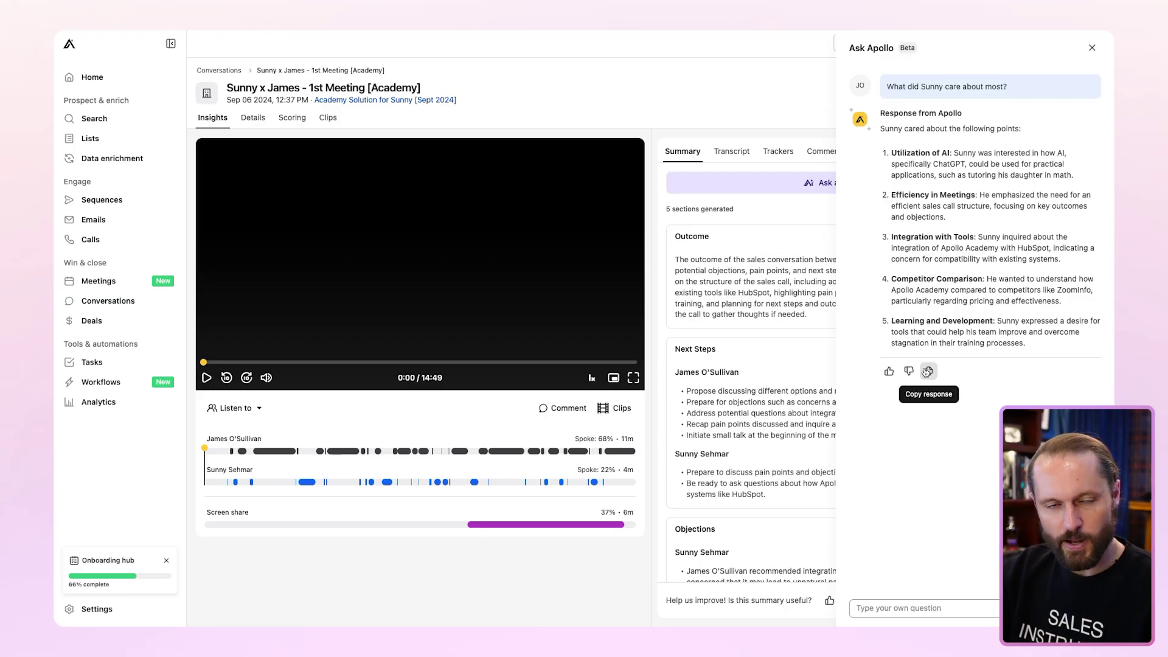
click(1084, 49)
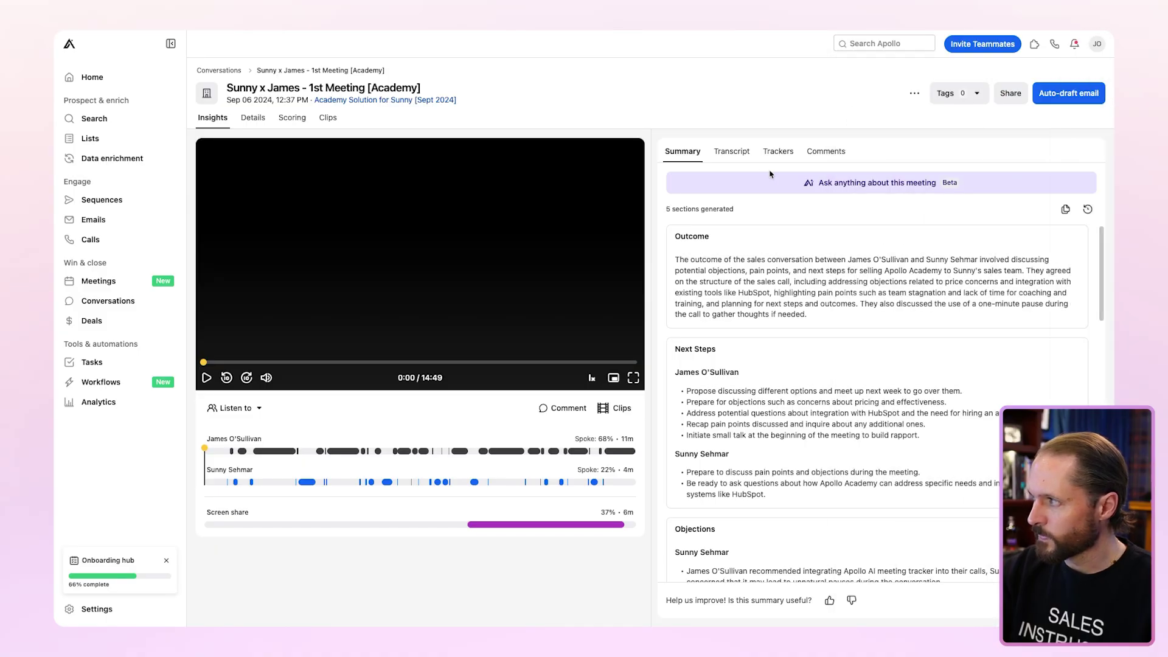
Step: Switch to the Transcript tab and highlight the 05:35 line ending 'They rename it Furby.'
click(730, 150)
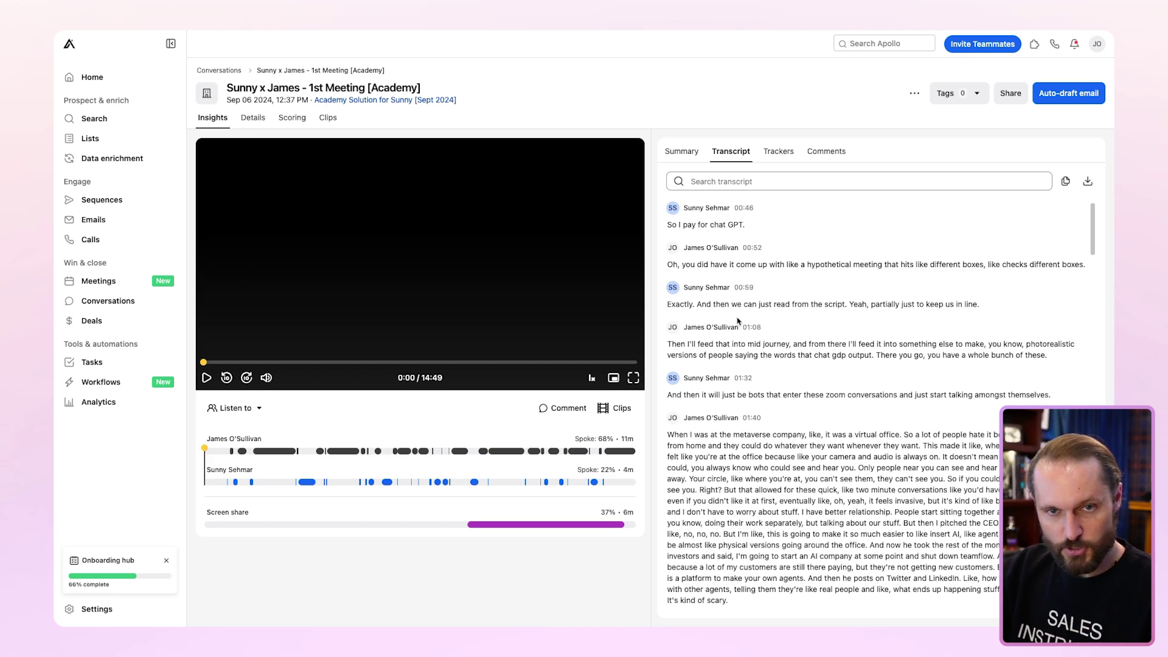
scroll(742, 347, down, 15)
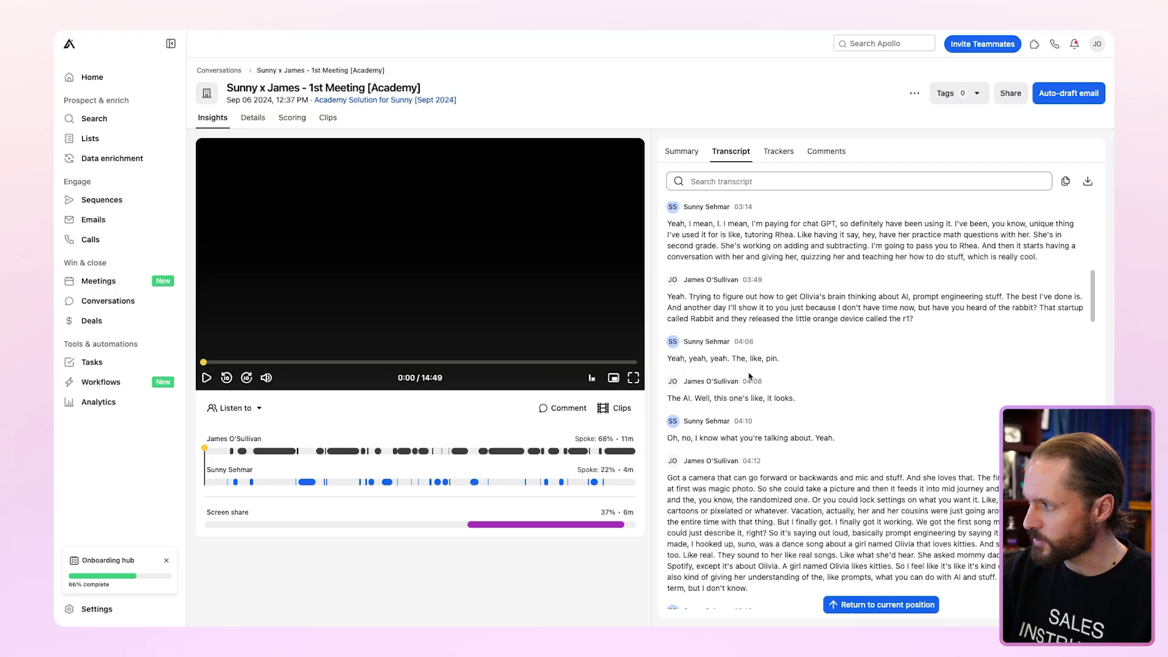
scroll(749, 377, down, 10)
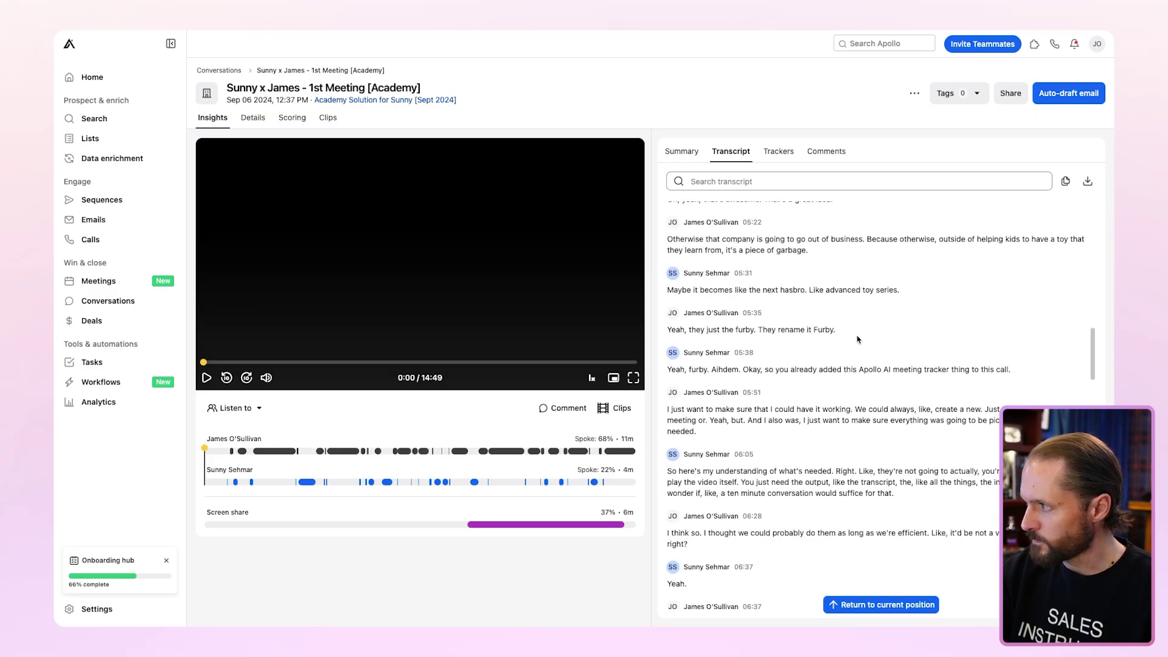
drag(851, 334, 669, 331)
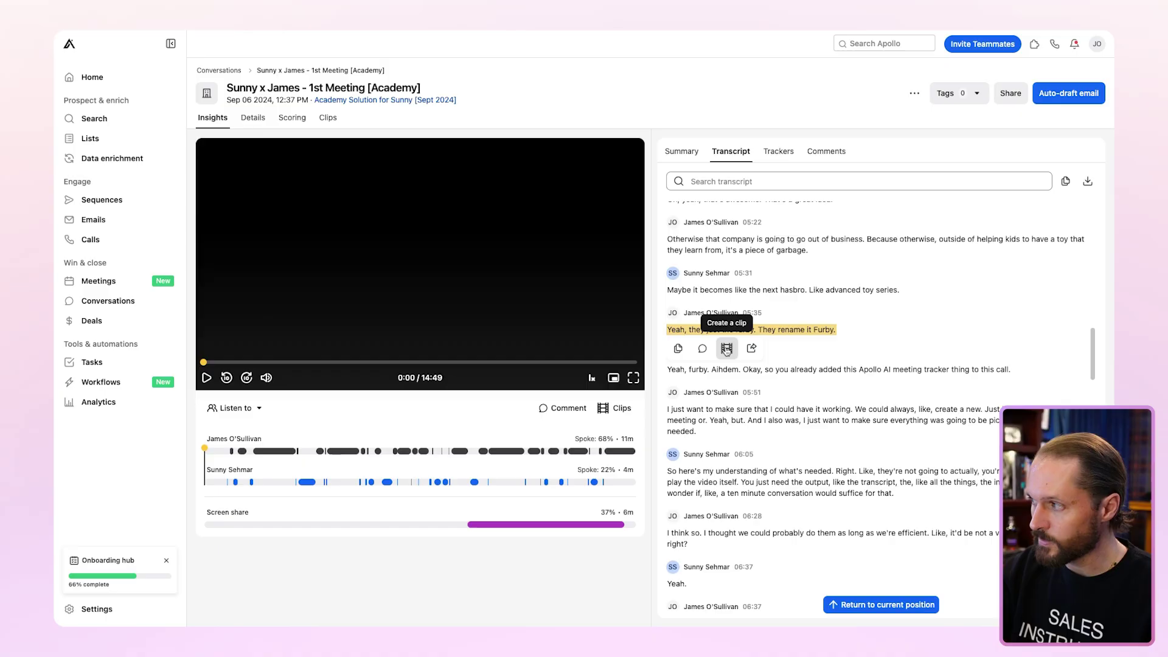
click(726, 349)
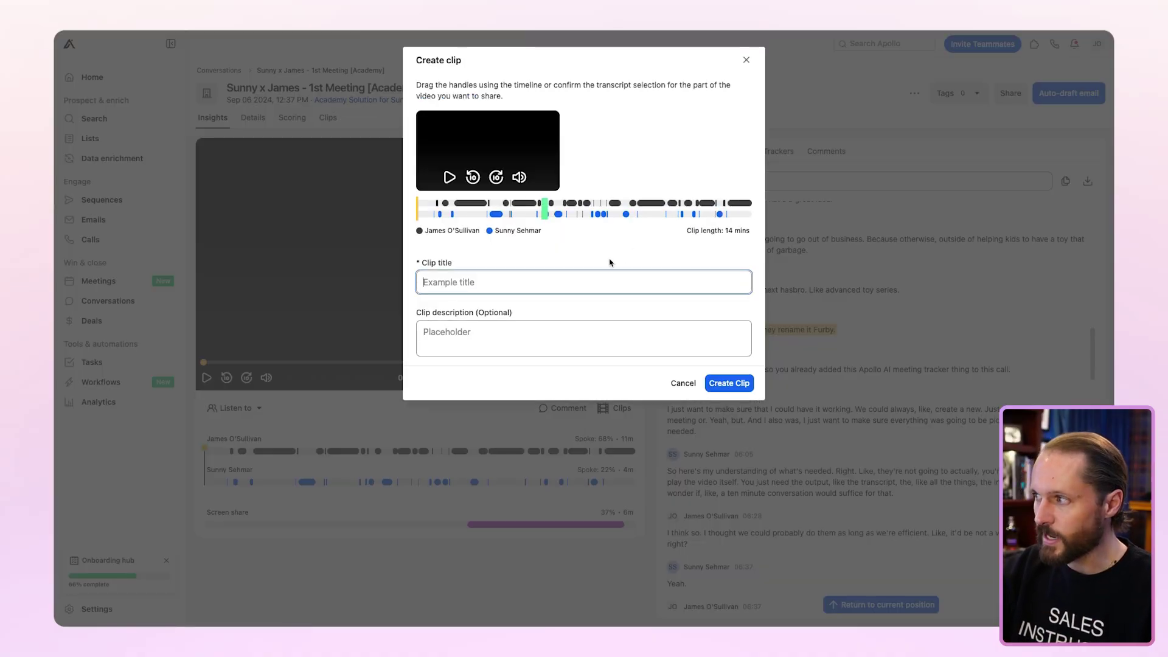
text(Furby)
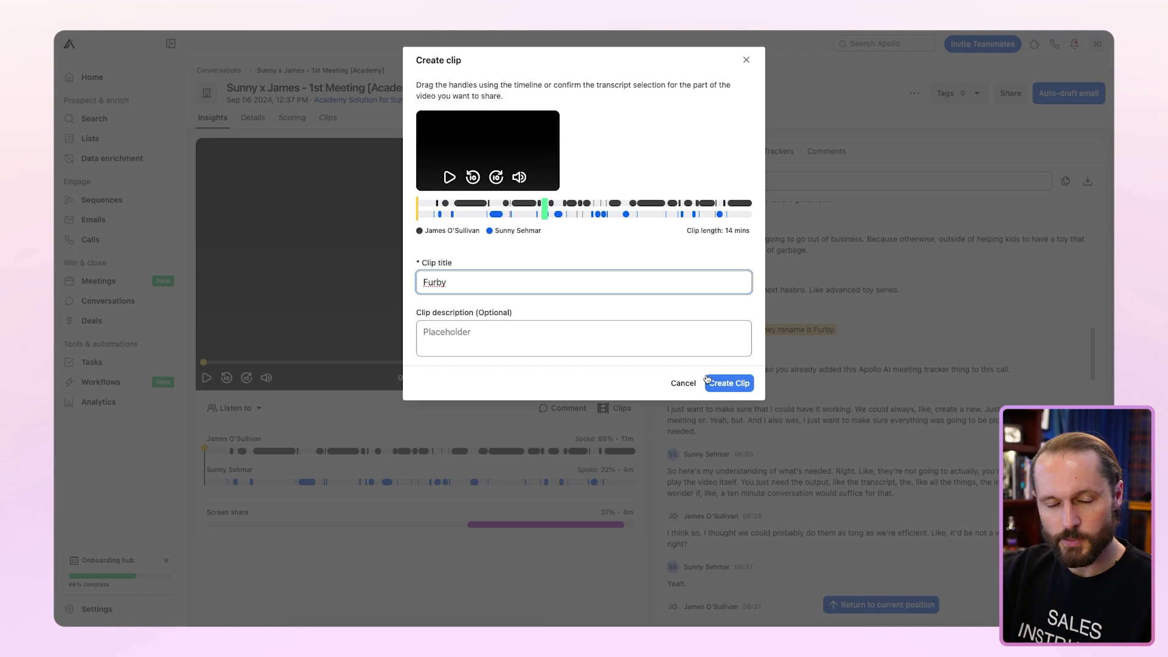
click(683, 383)
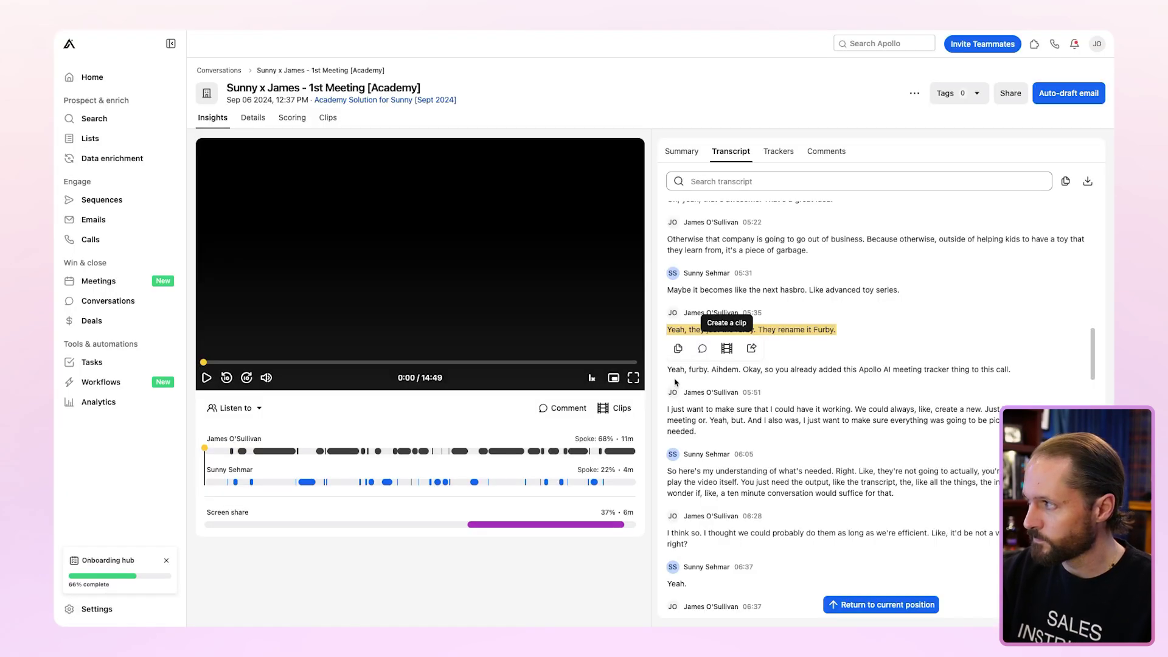
Step: Jump to the 8:21 'outreach' tracker mention and play it briefly, pausing at 8:23
click(779, 151)
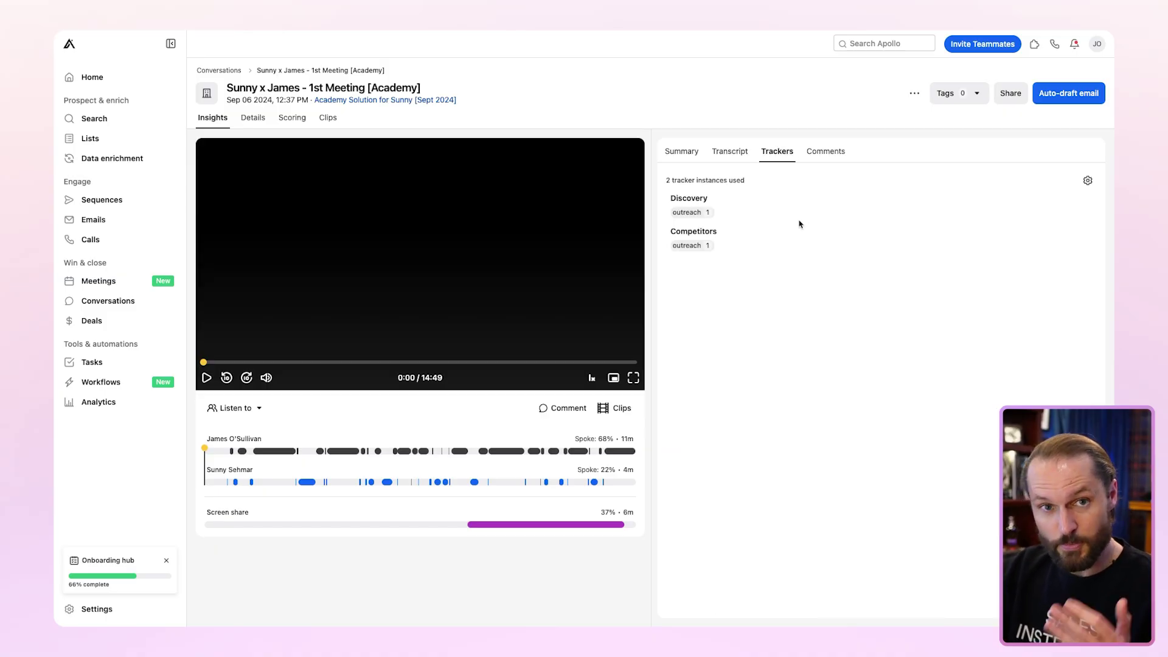
click(698, 245)
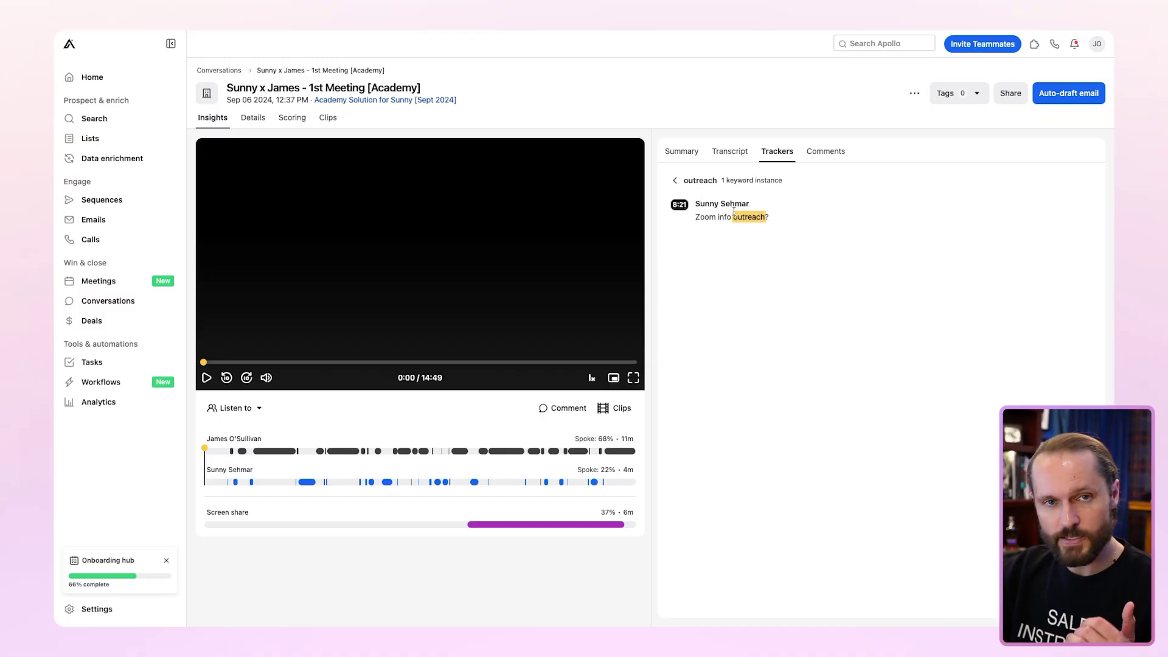
click(678, 205)
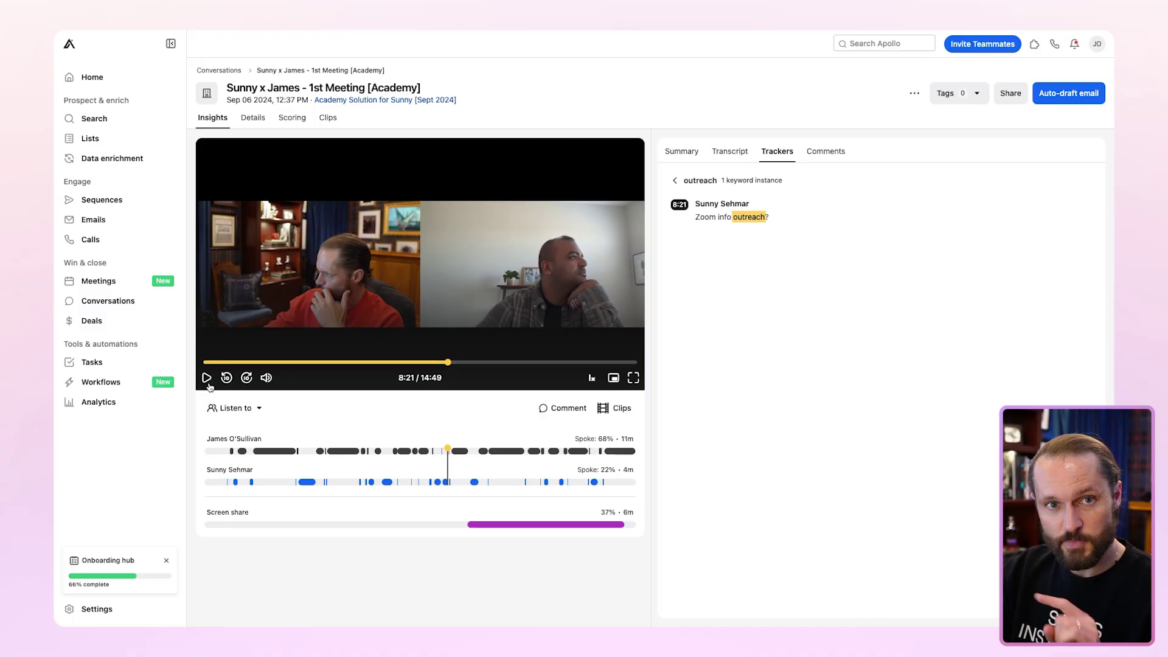
click(207, 378)
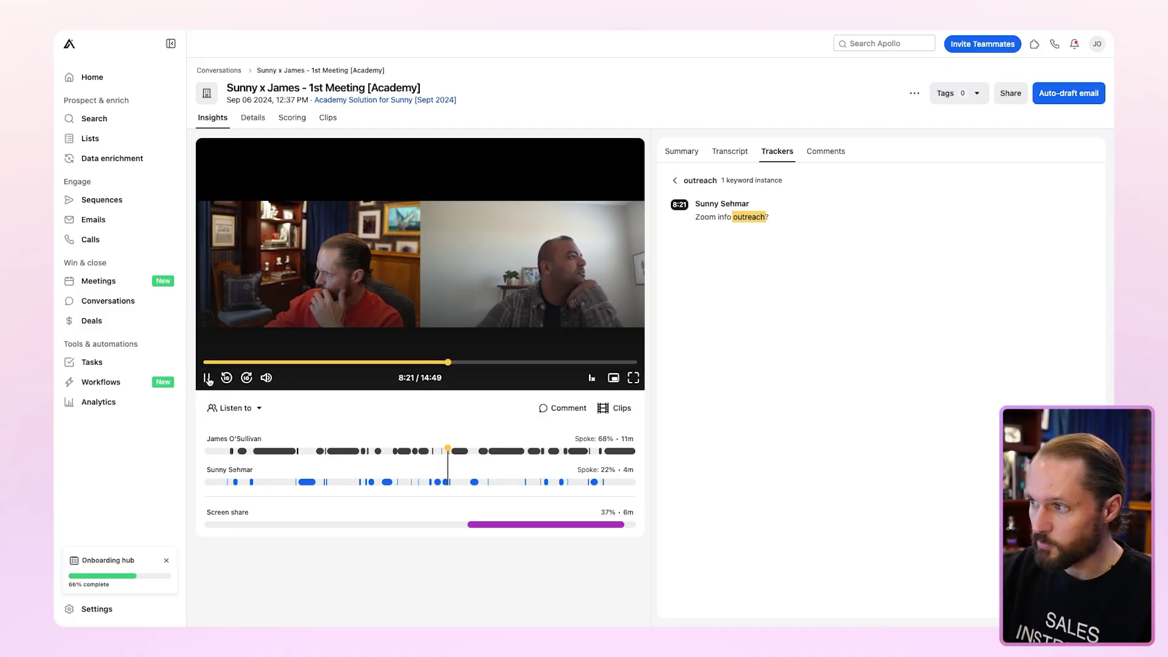
click(208, 378)
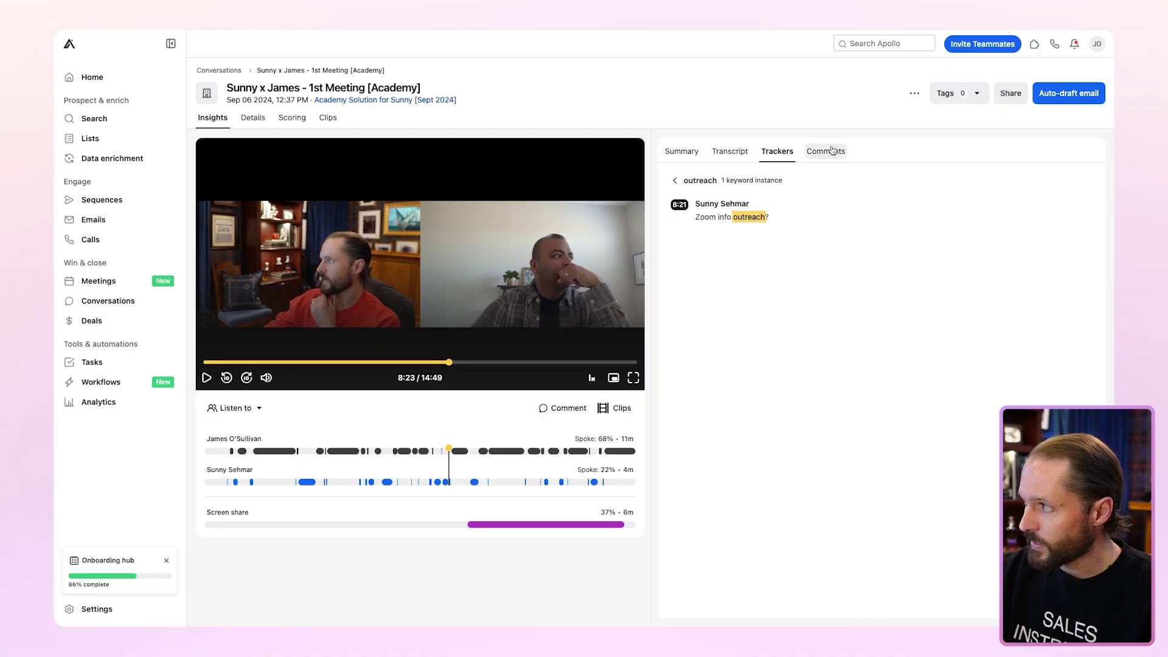
click(825, 150)
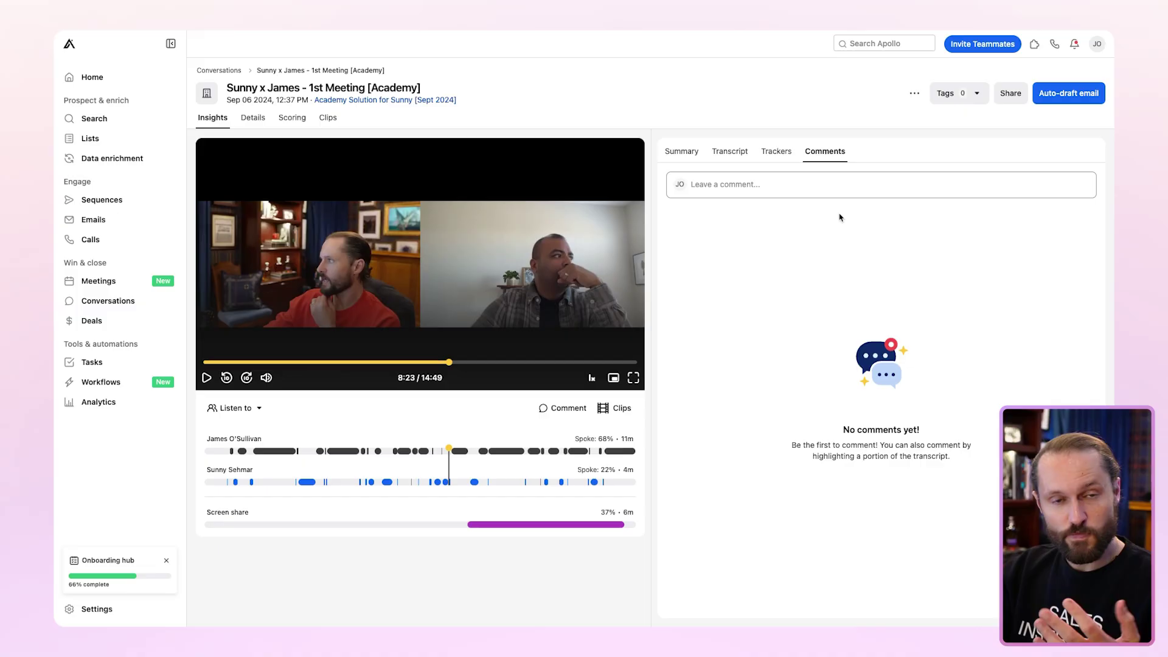
click(842, 184)
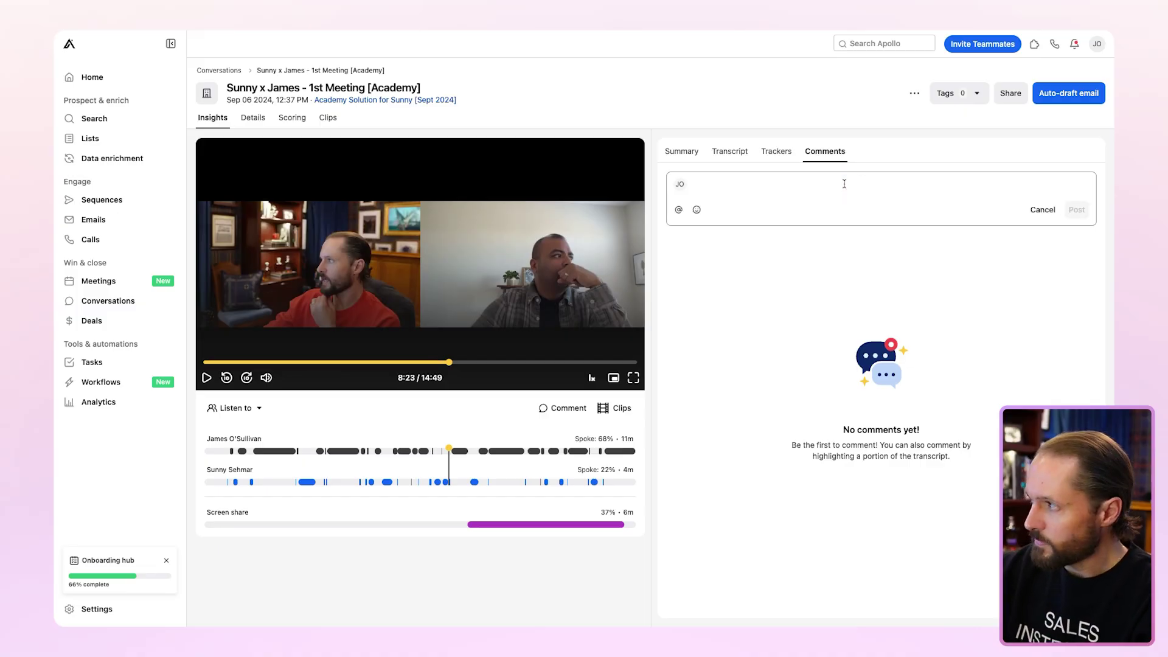
click(735, 186)
text(@mom)
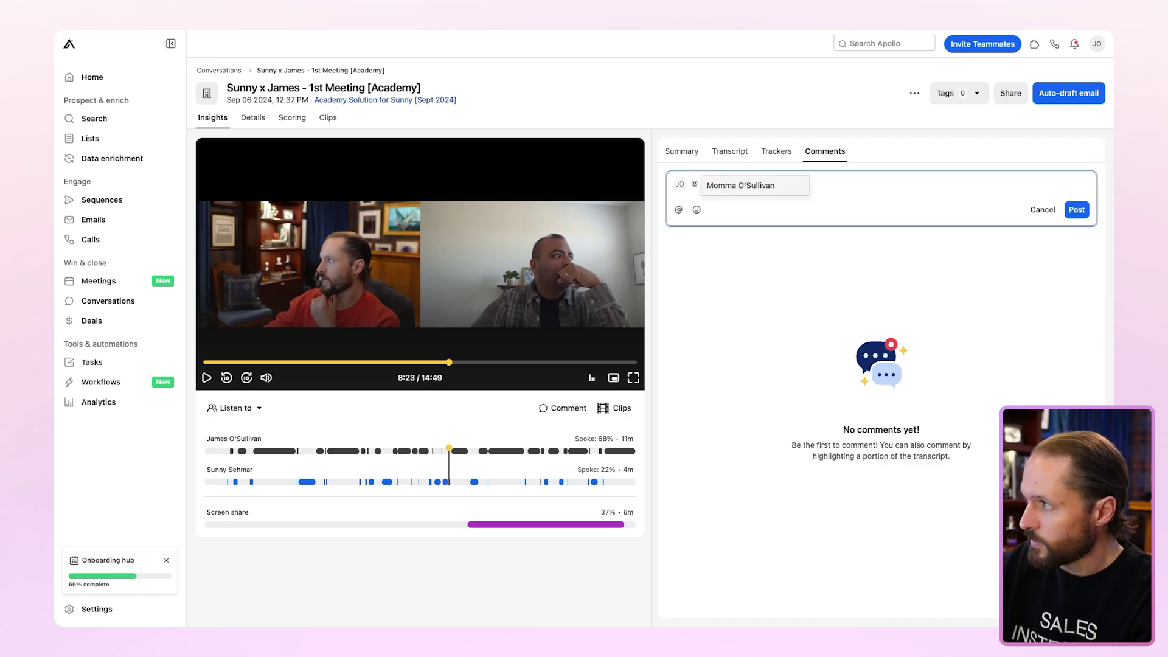
click(739, 185)
text(- )
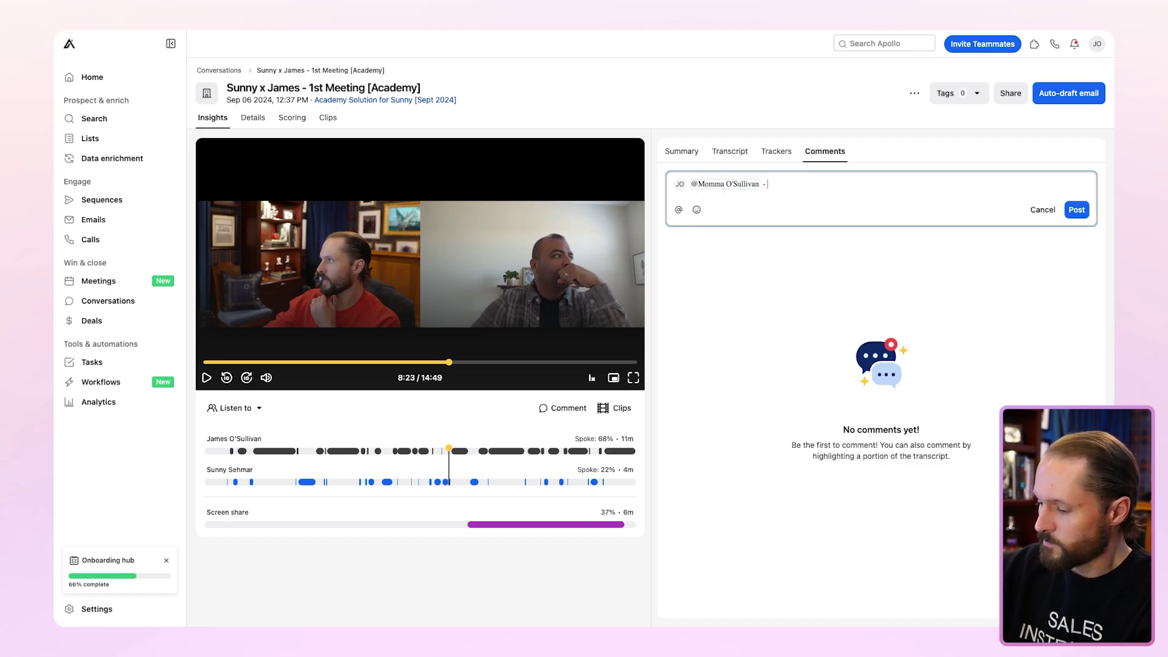
text(check this out Mom!)
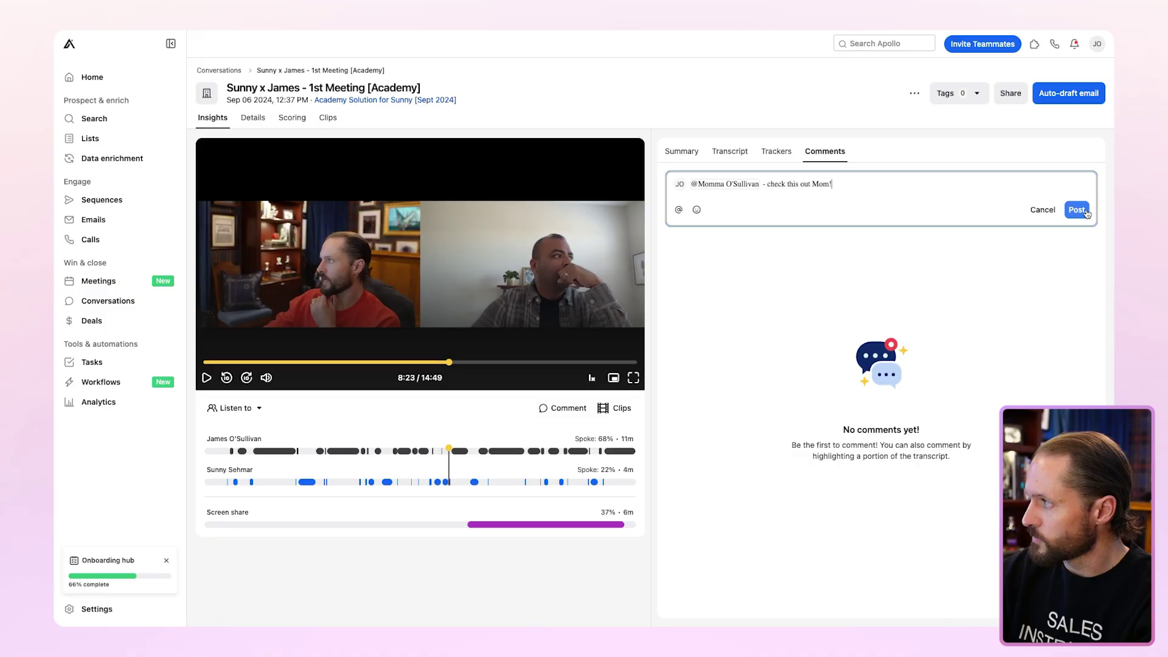
click(1075, 210)
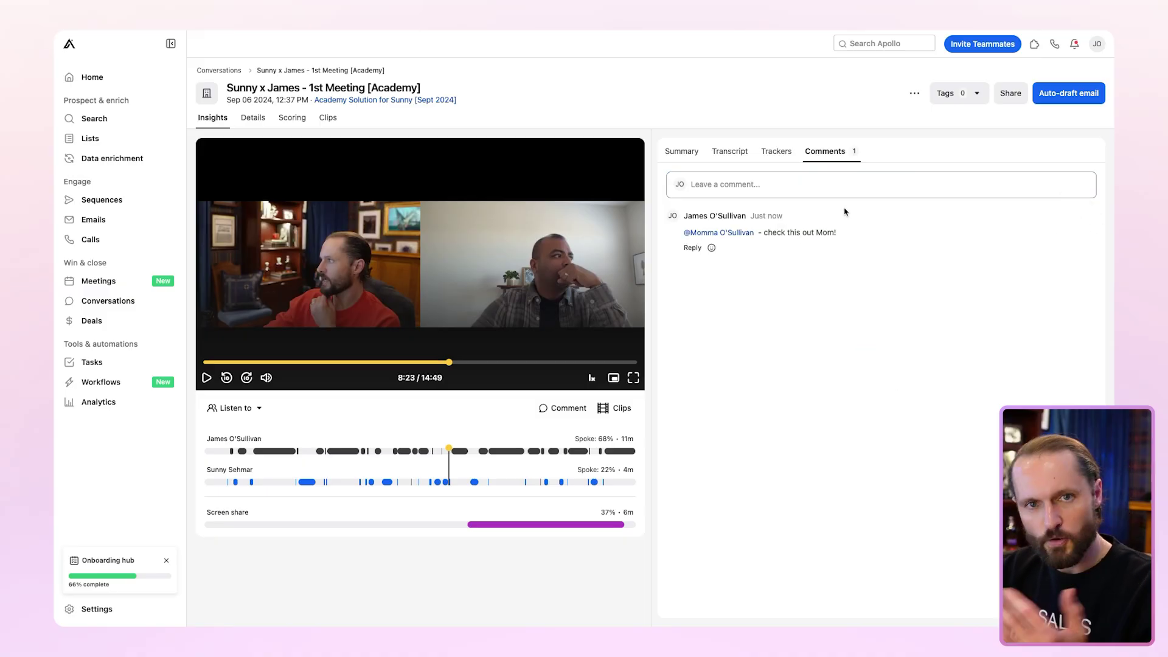
mouse_move(838, 217)
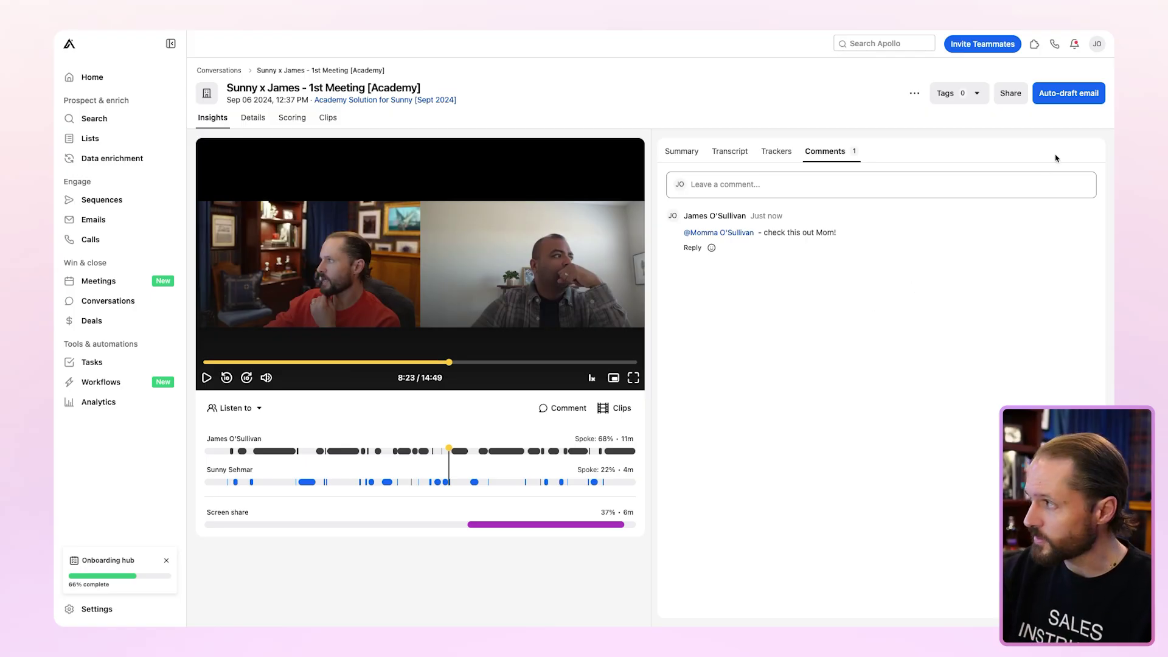
Step: Auto-draft the meeting recap email and scroll through its overview and next steps
click(1070, 94)
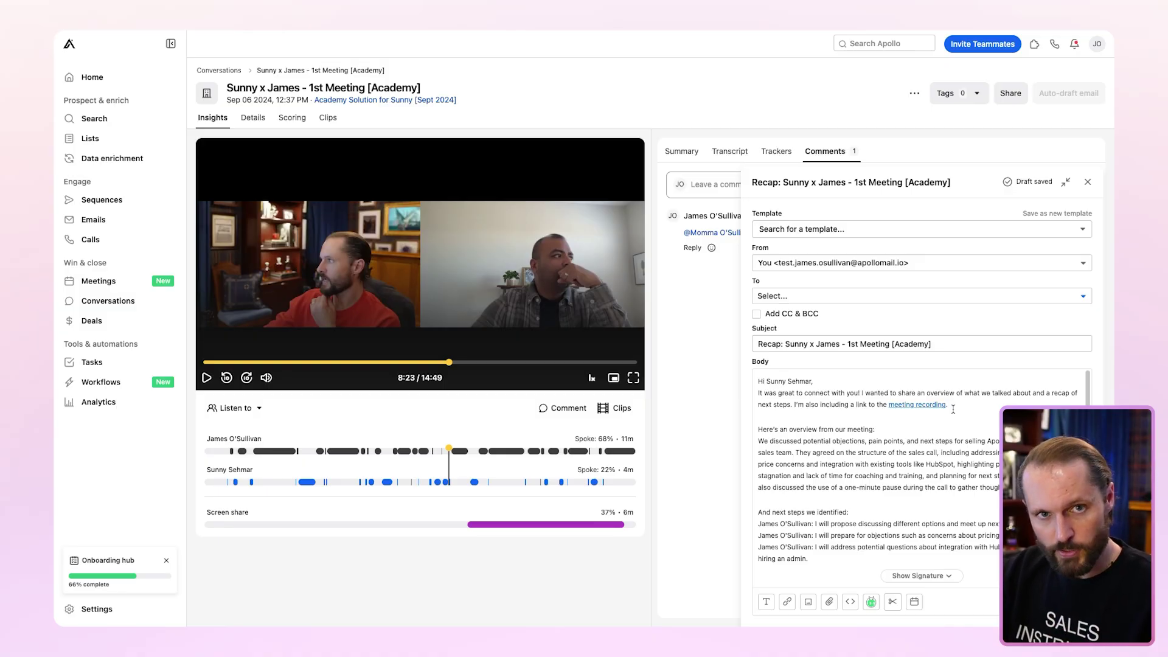
scroll(946, 420, down, 2)
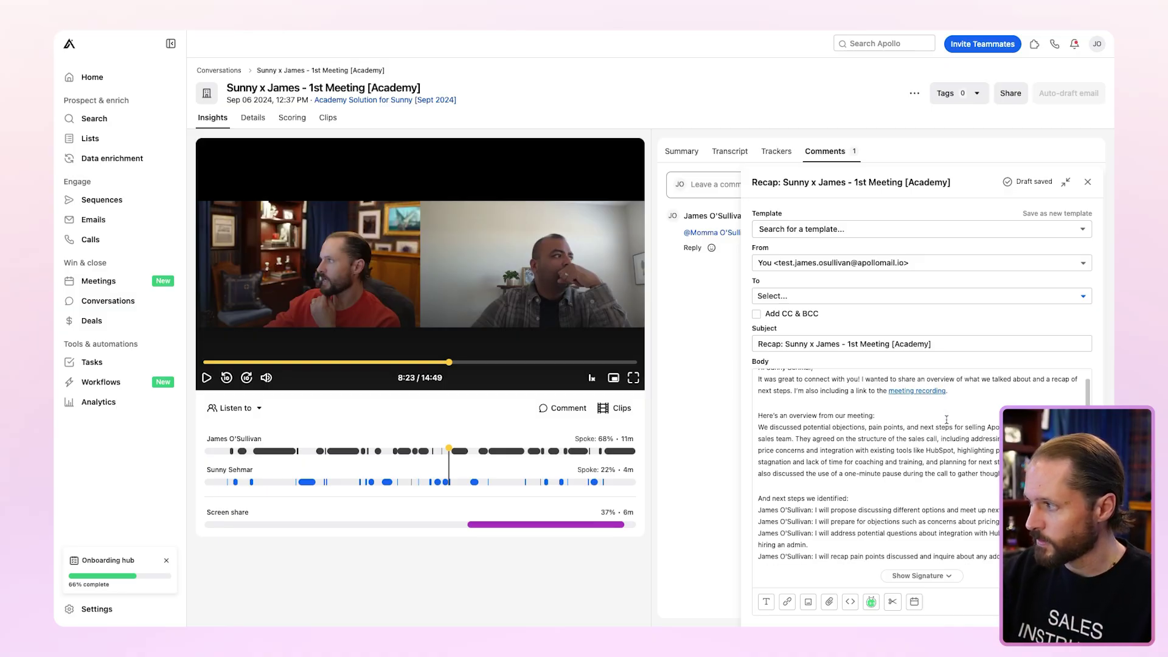
scroll(952, 427, down, 4)
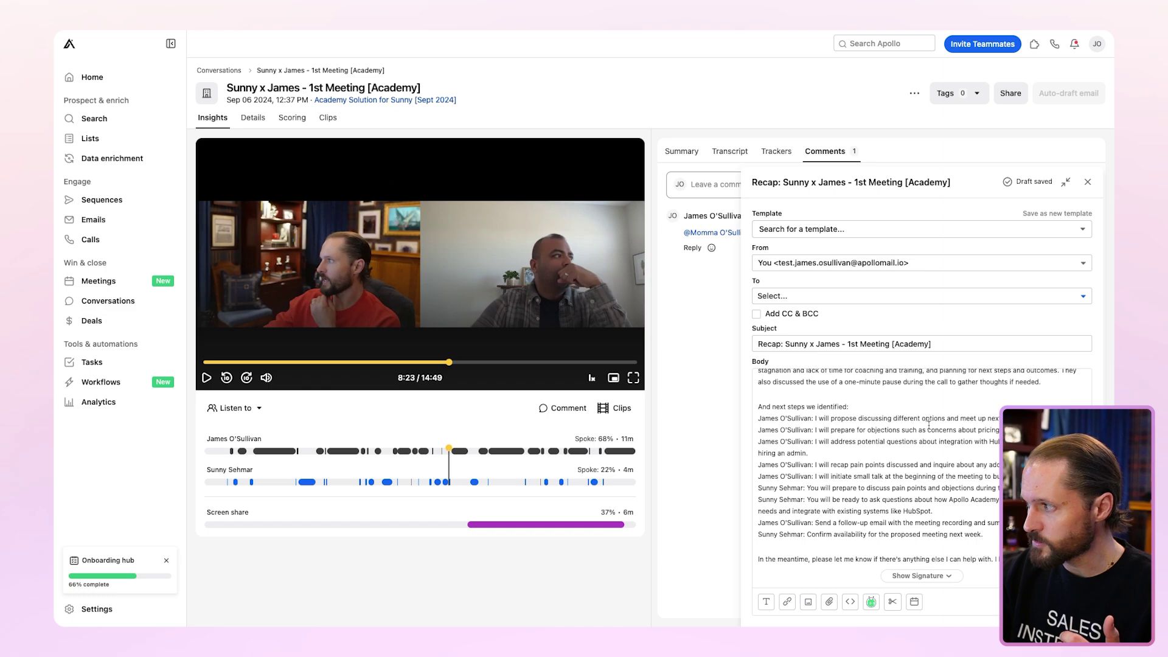
scroll(926, 444, down, 1)
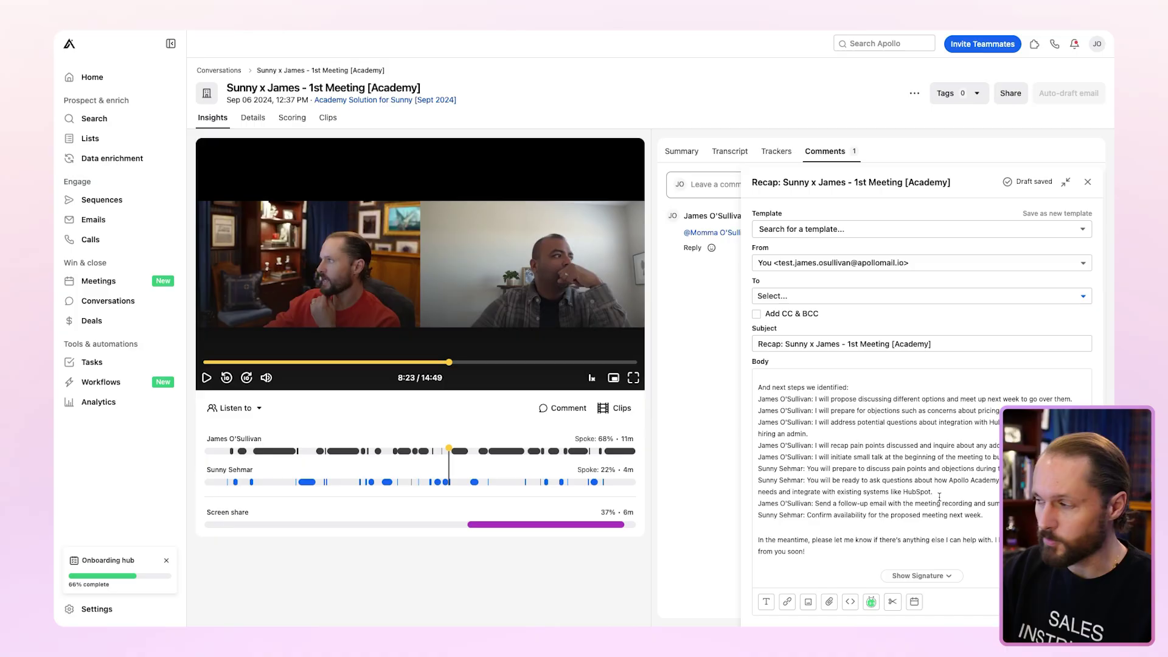
Step: Close the recap draft and step through the Details, Clips and Scoring tabs
click(1088, 182)
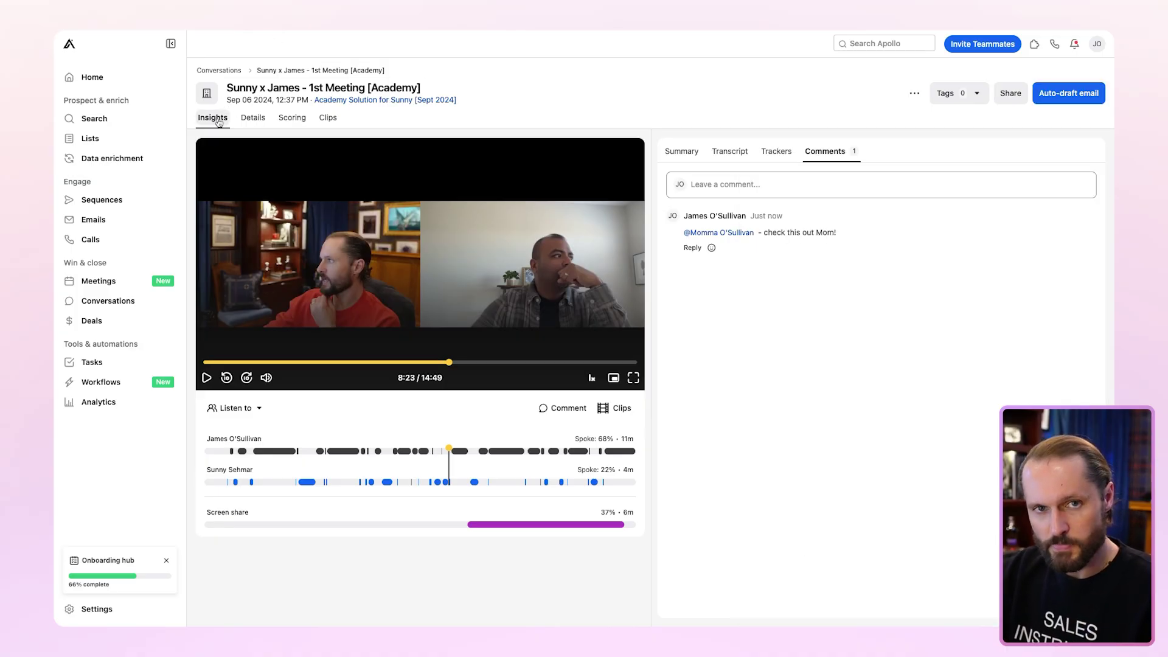
click(252, 118)
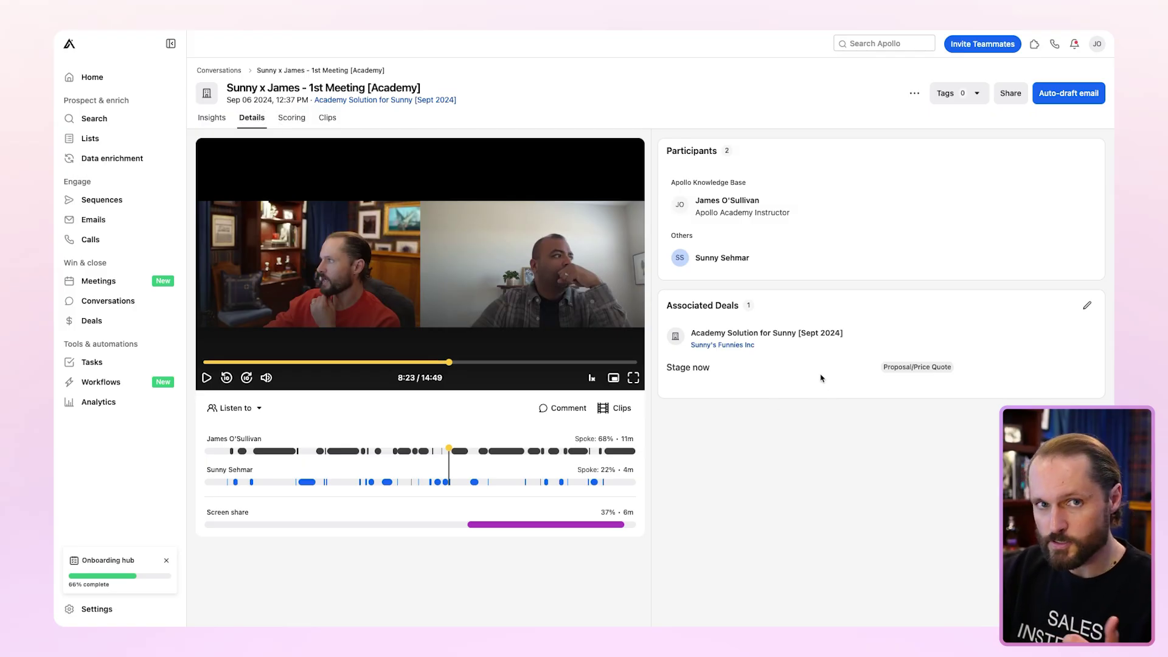
click(327, 119)
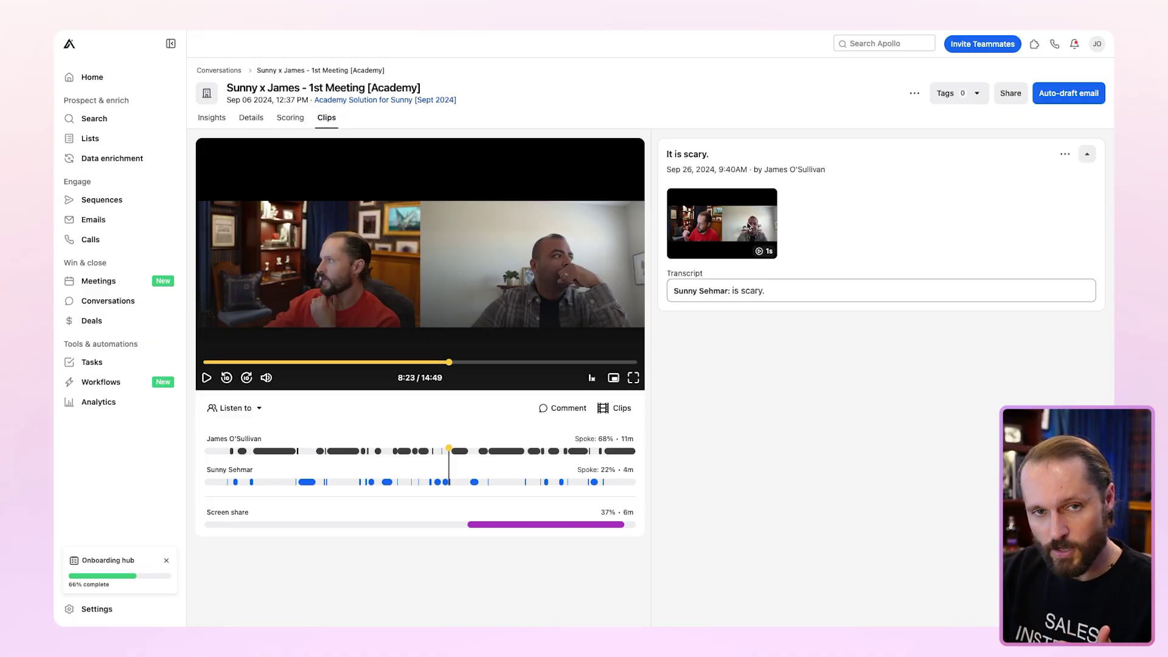
click(291, 119)
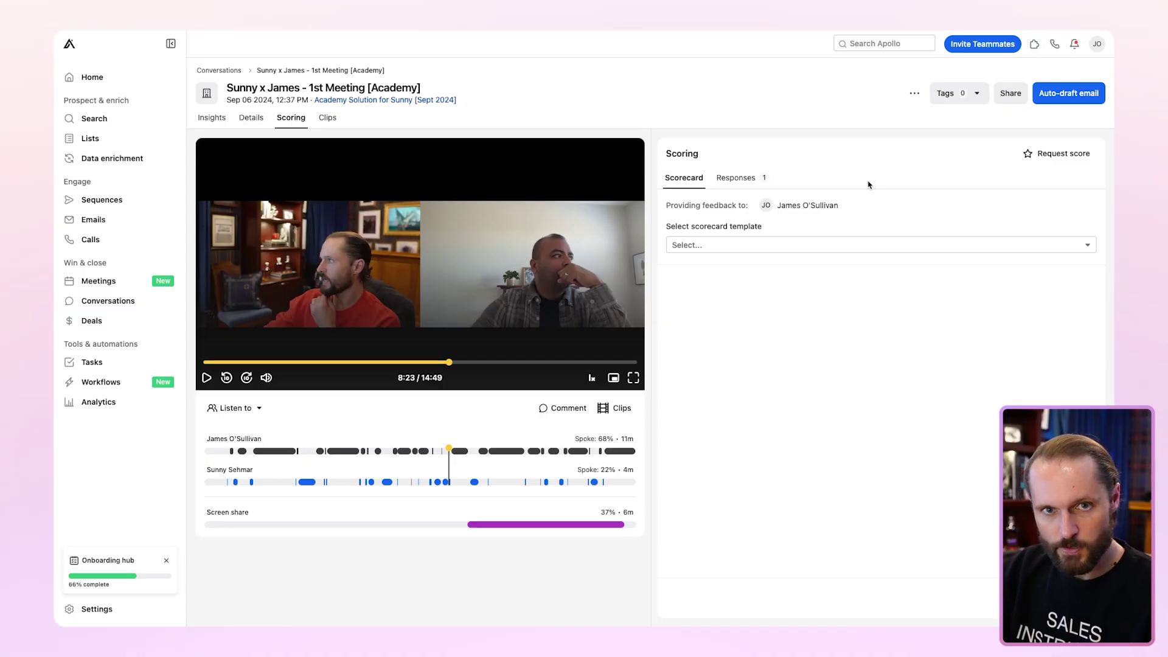
Step: Request a score from the teammate as evaluator using the Sales Feedback scorecard
click(946, 244)
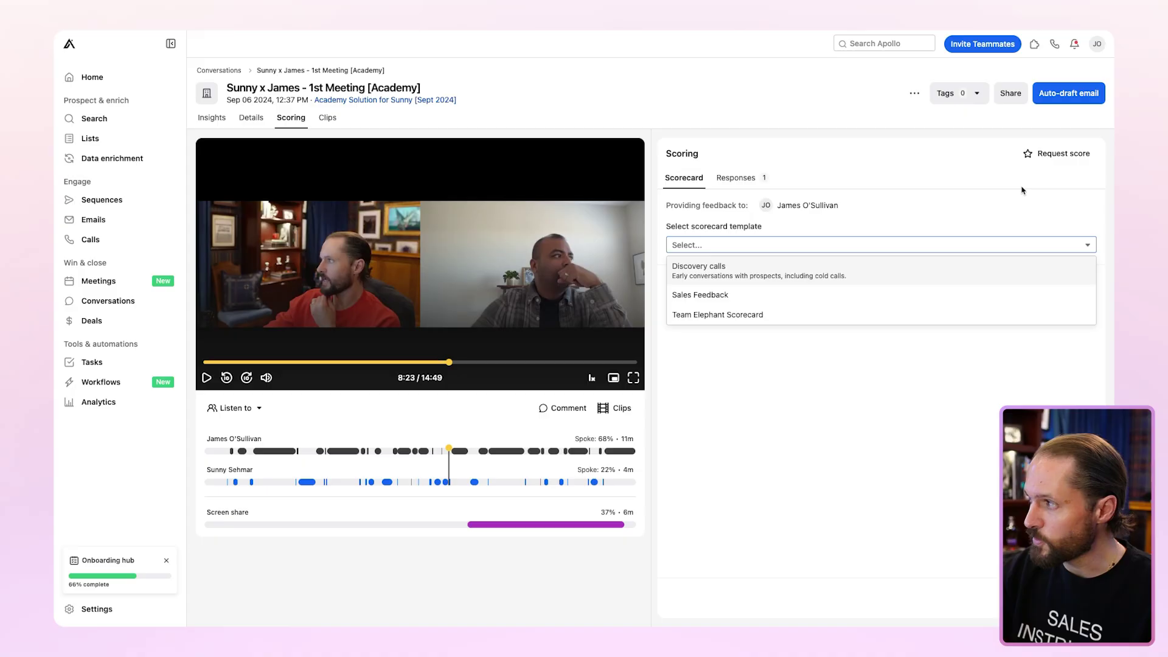
click(1057, 155)
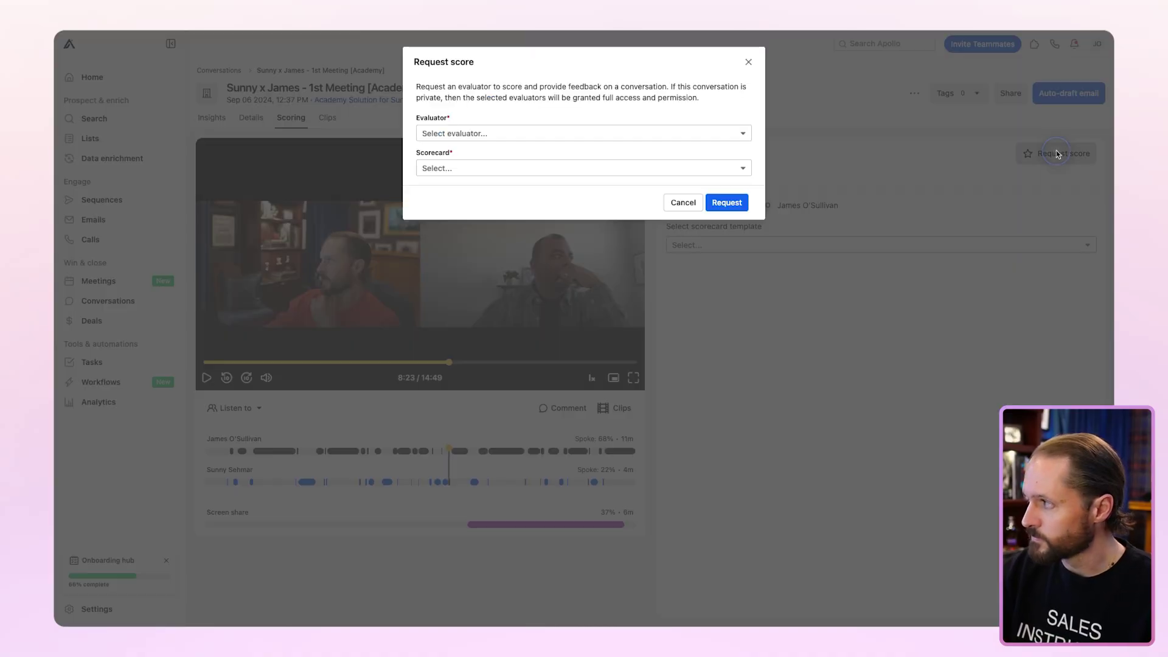
click(514, 132)
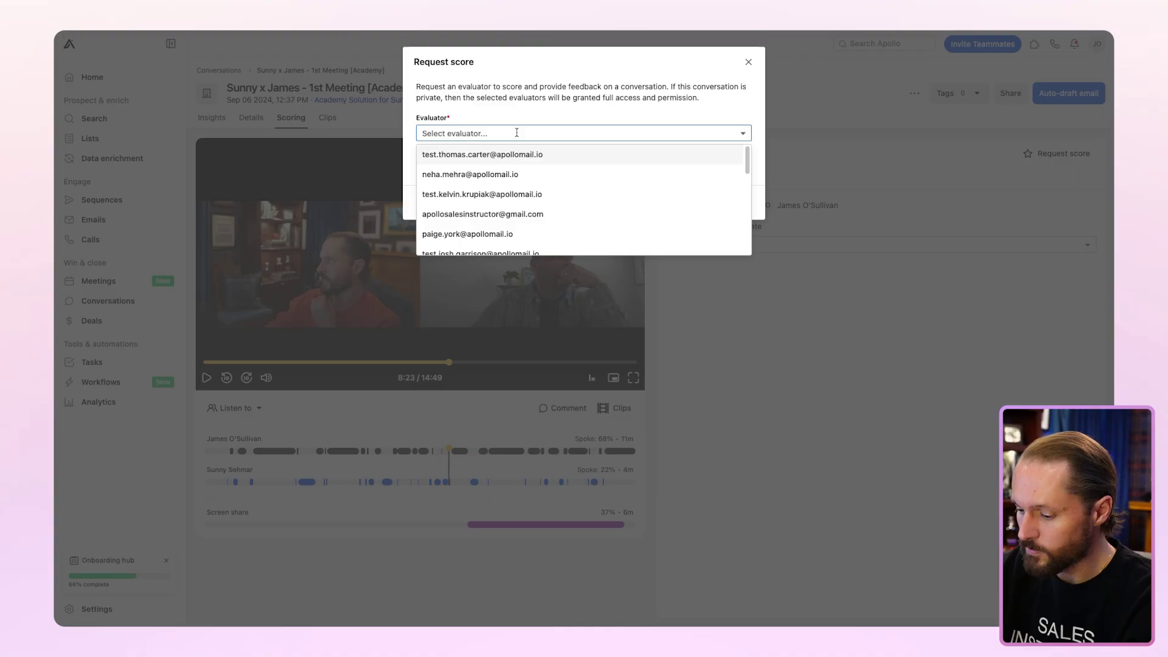
text(momma)
click(514, 153)
click(503, 168)
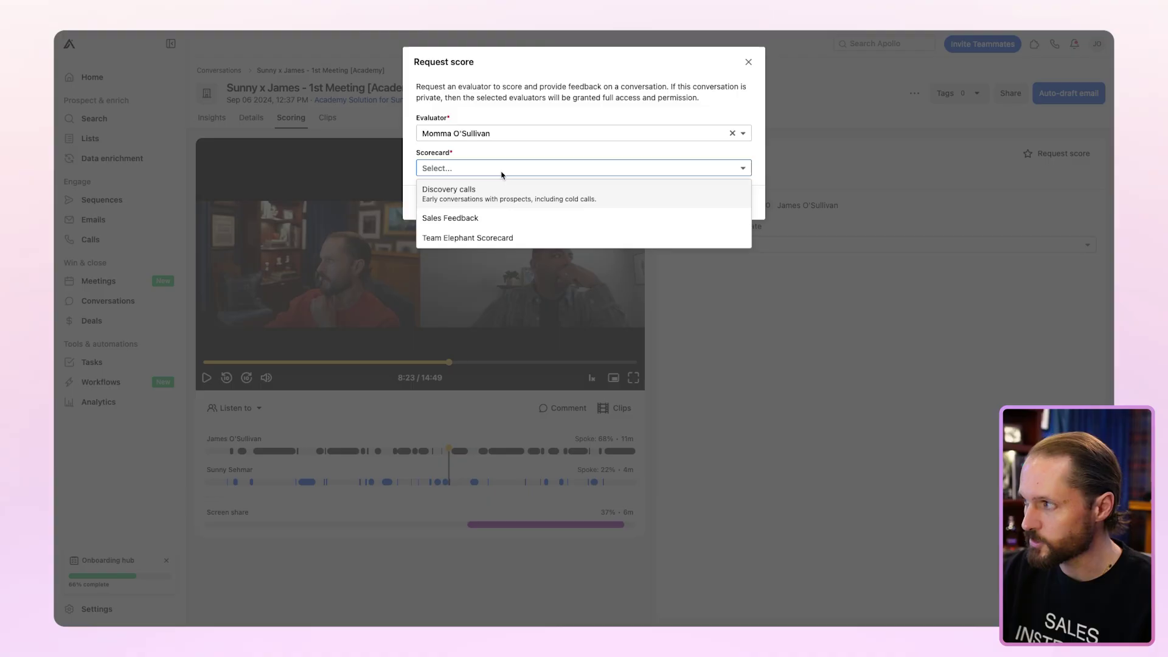
click(491, 216)
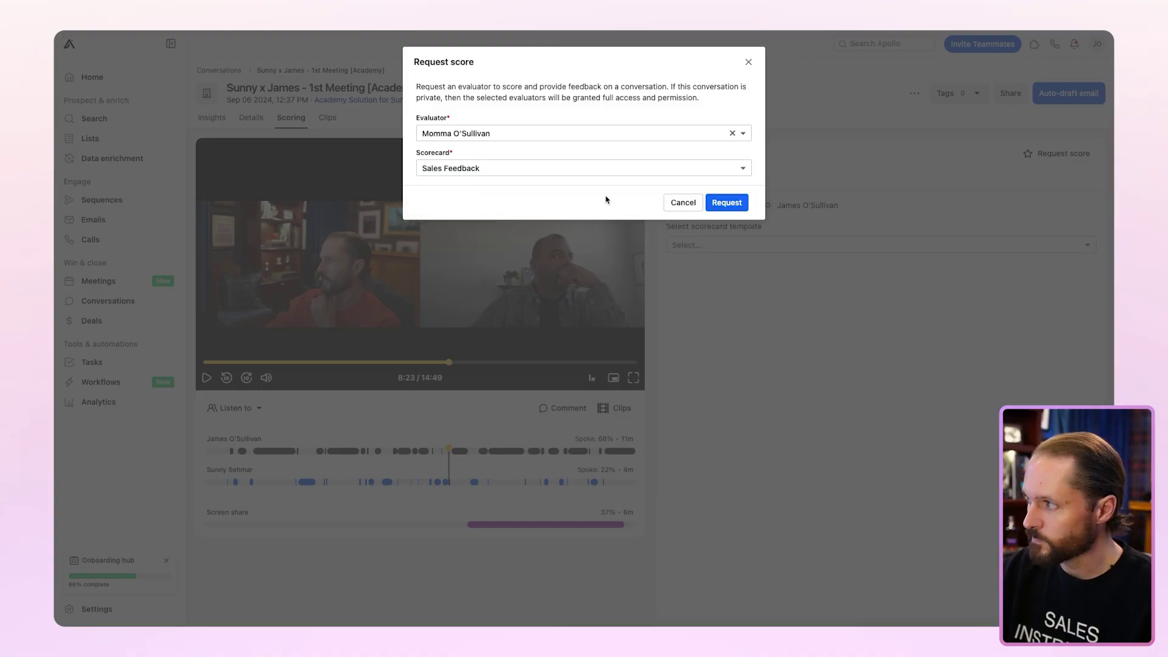
click(713, 207)
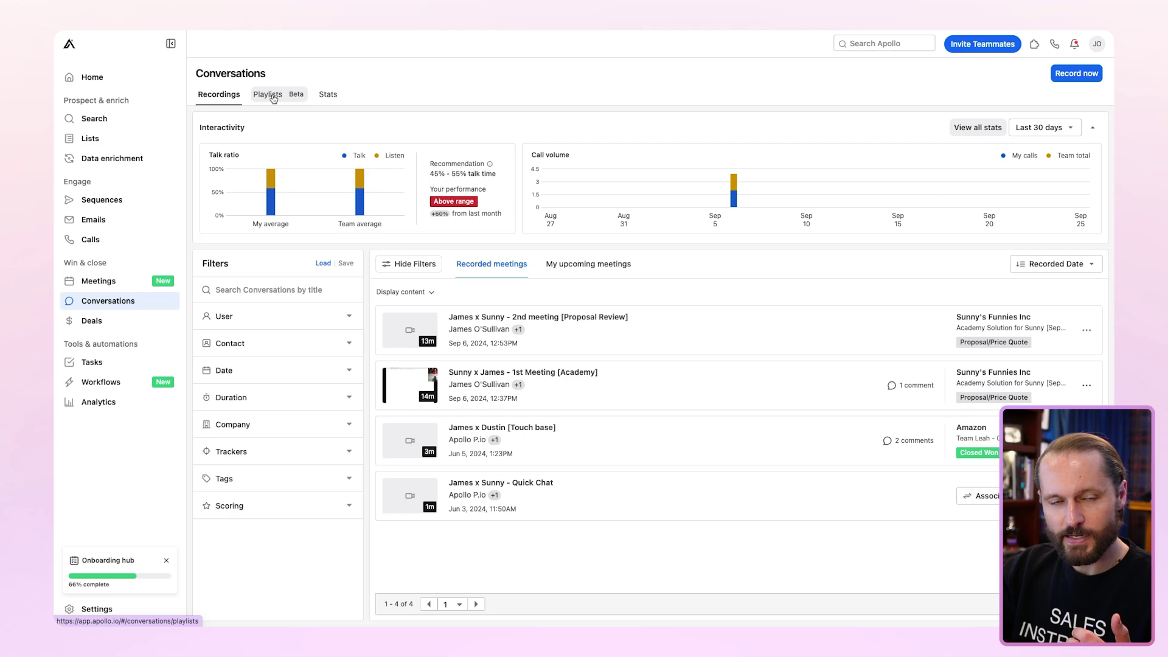
Step: Switch the Conversations page to the Playlists tab showing the four existing playlists
click(275, 96)
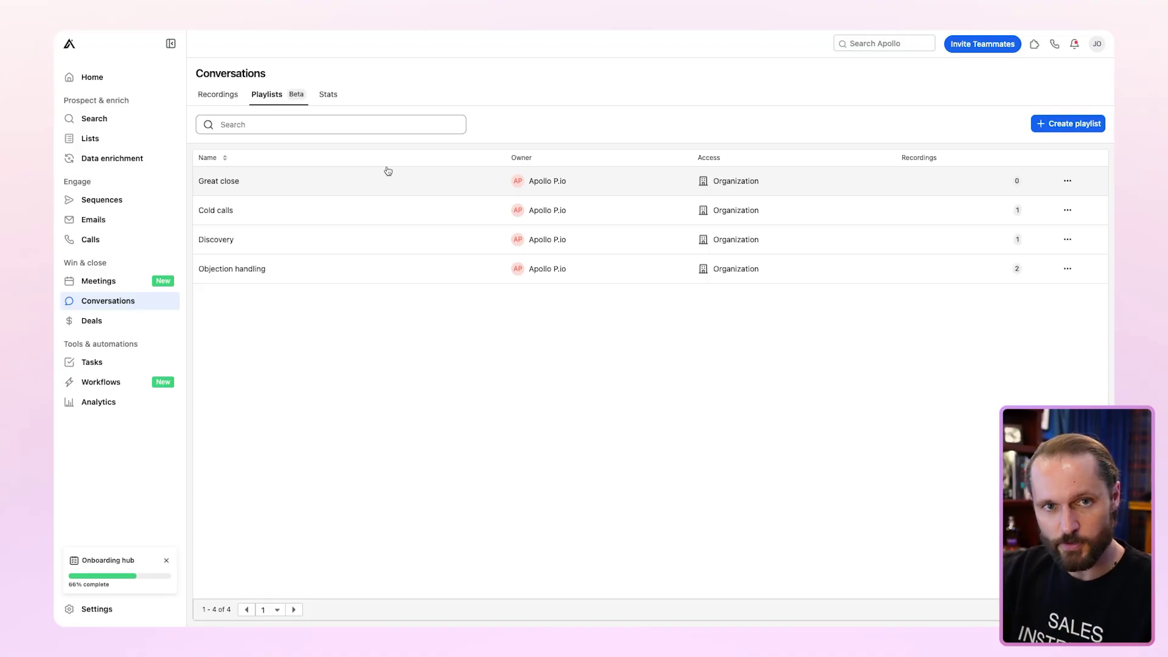
Step: Create a private playlist named 'Best Meetings of the Month'
click(1041, 124)
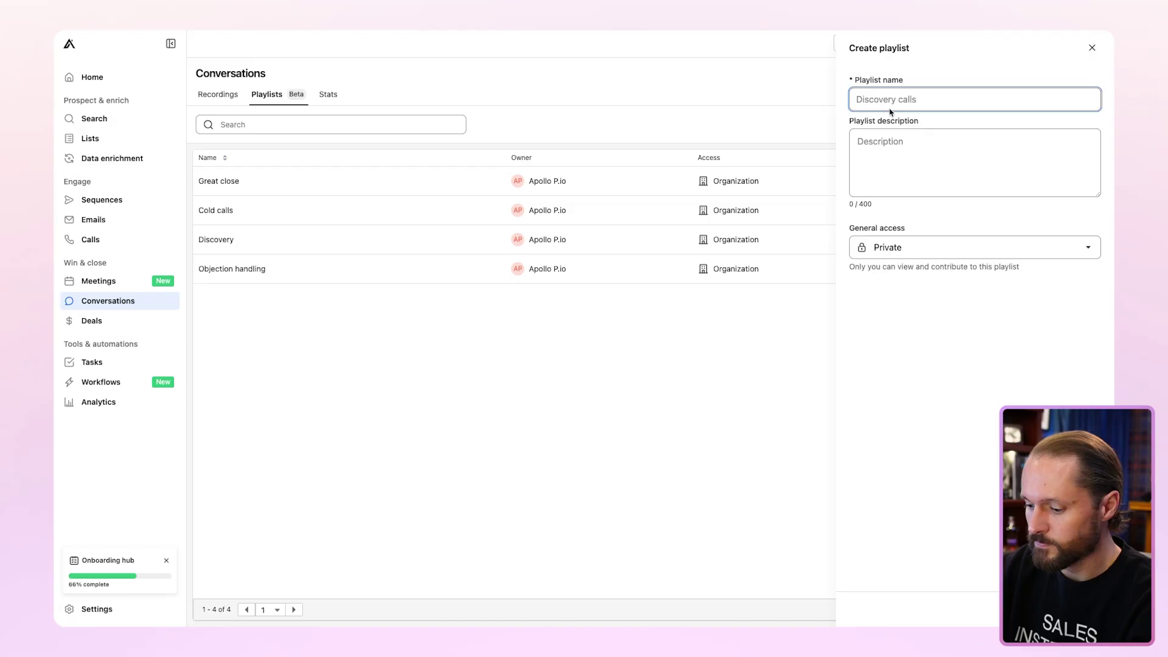
text(Best Meetings of the Month)
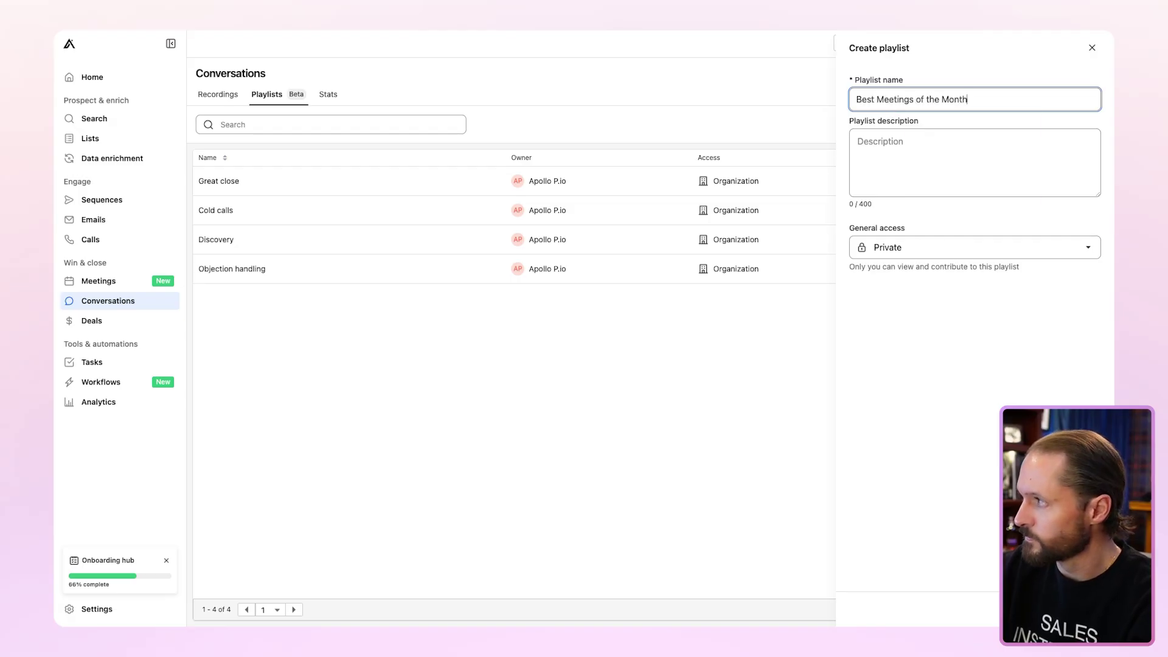
click(974, 253)
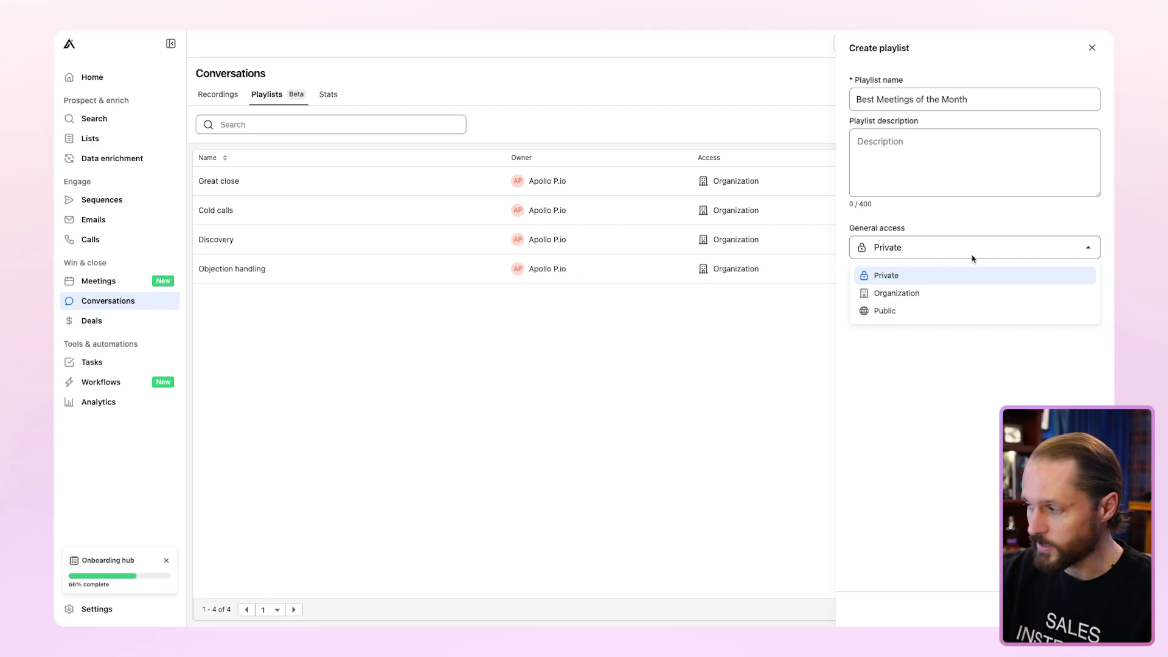
click(1079, 609)
click(1079, 609)
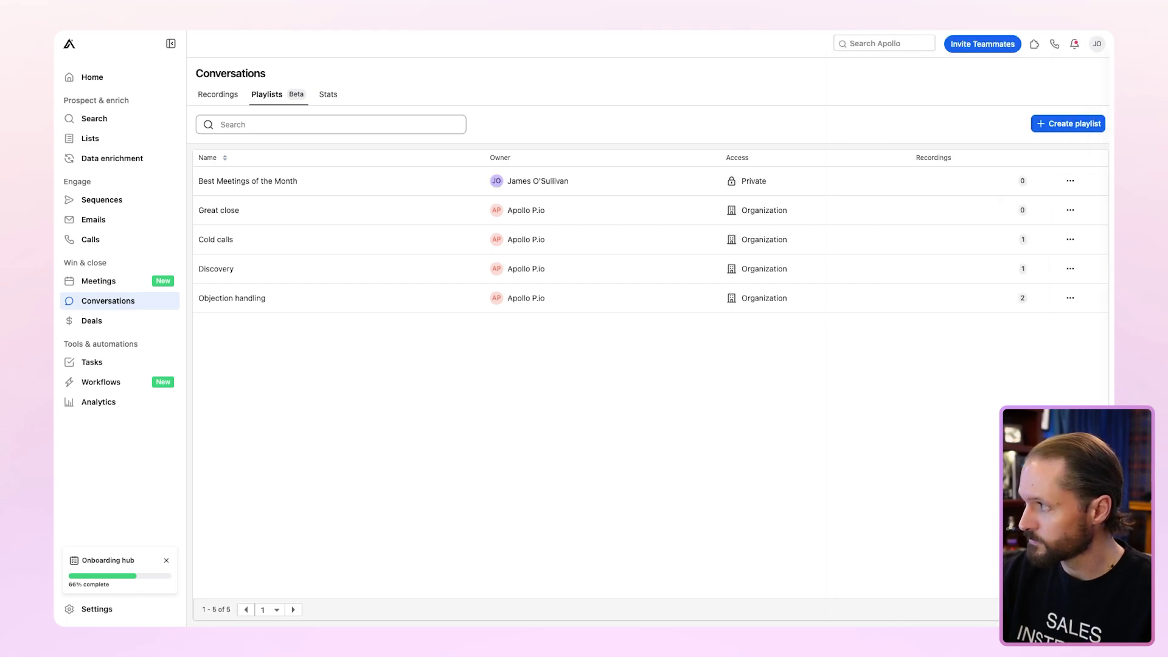
Step: Add the 1st Academy meeting recording to the 'Best Meetings of the Month' playlist from Recordings
click(223, 92)
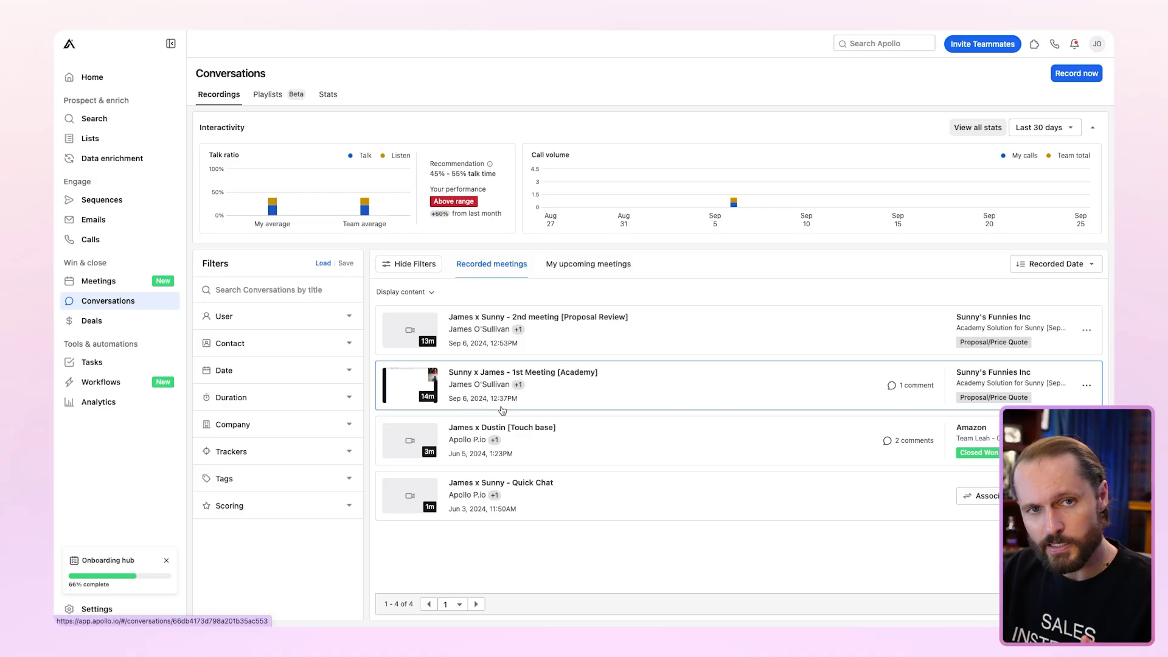
click(1087, 386)
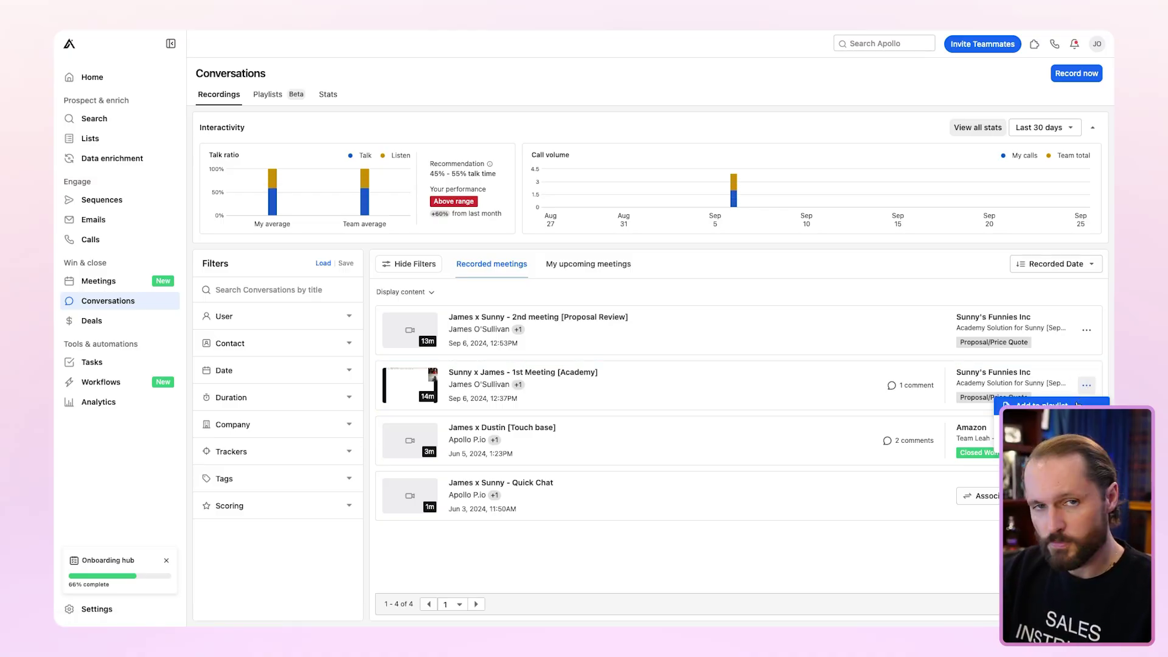
click(1077, 405)
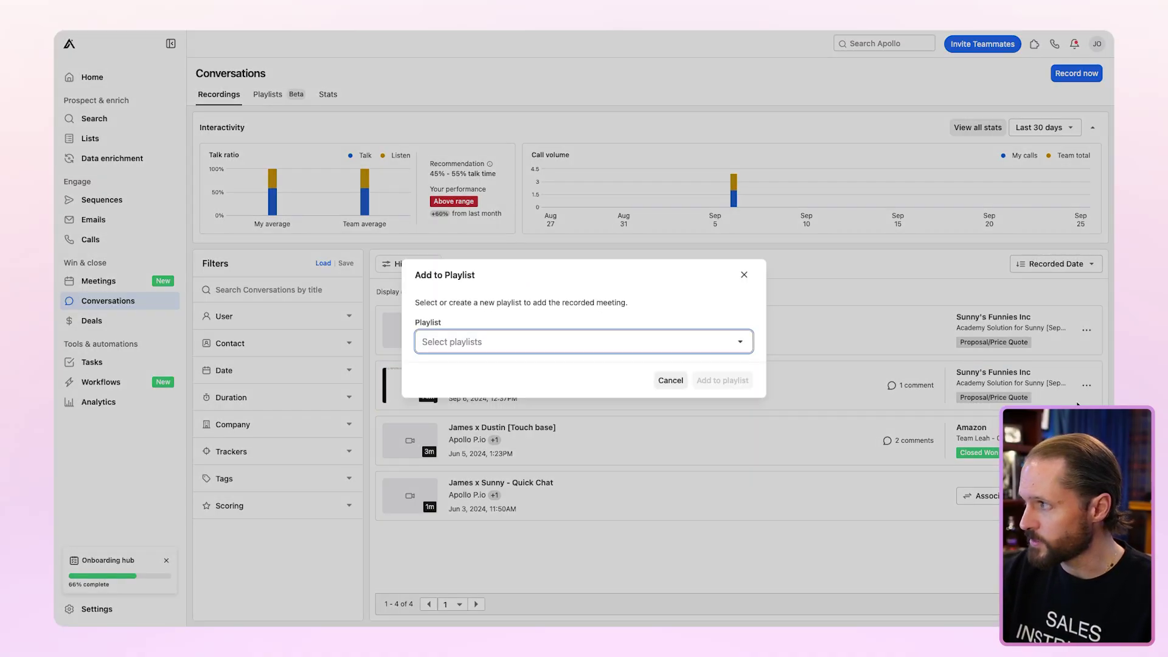
click(619, 344)
click(479, 418)
click(718, 380)
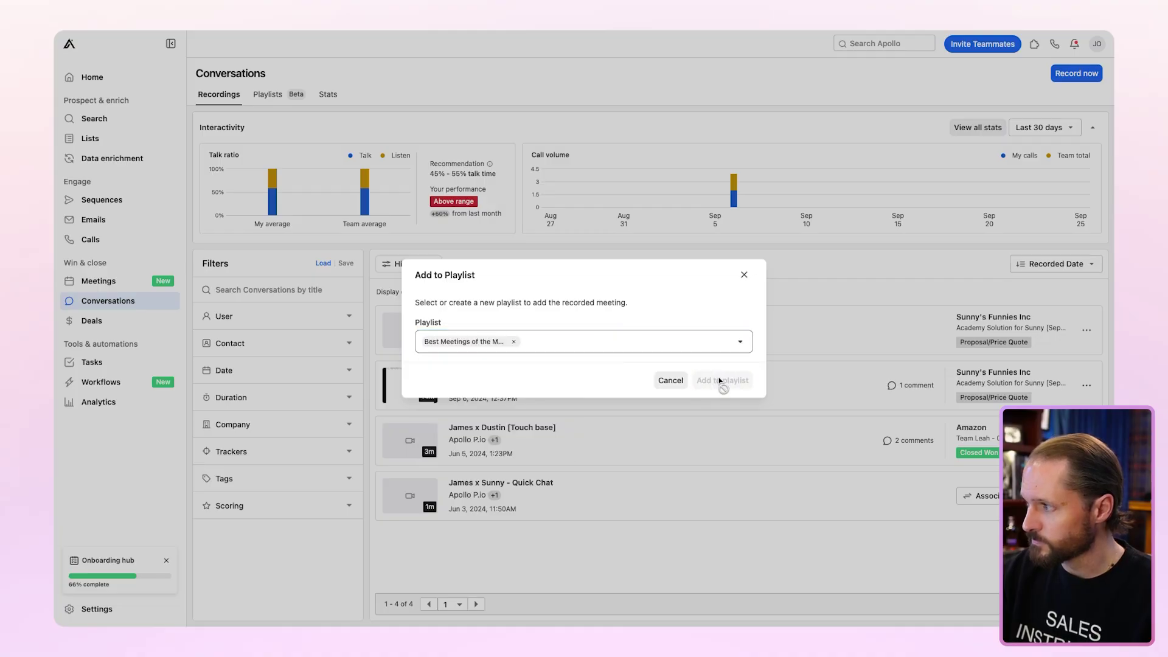